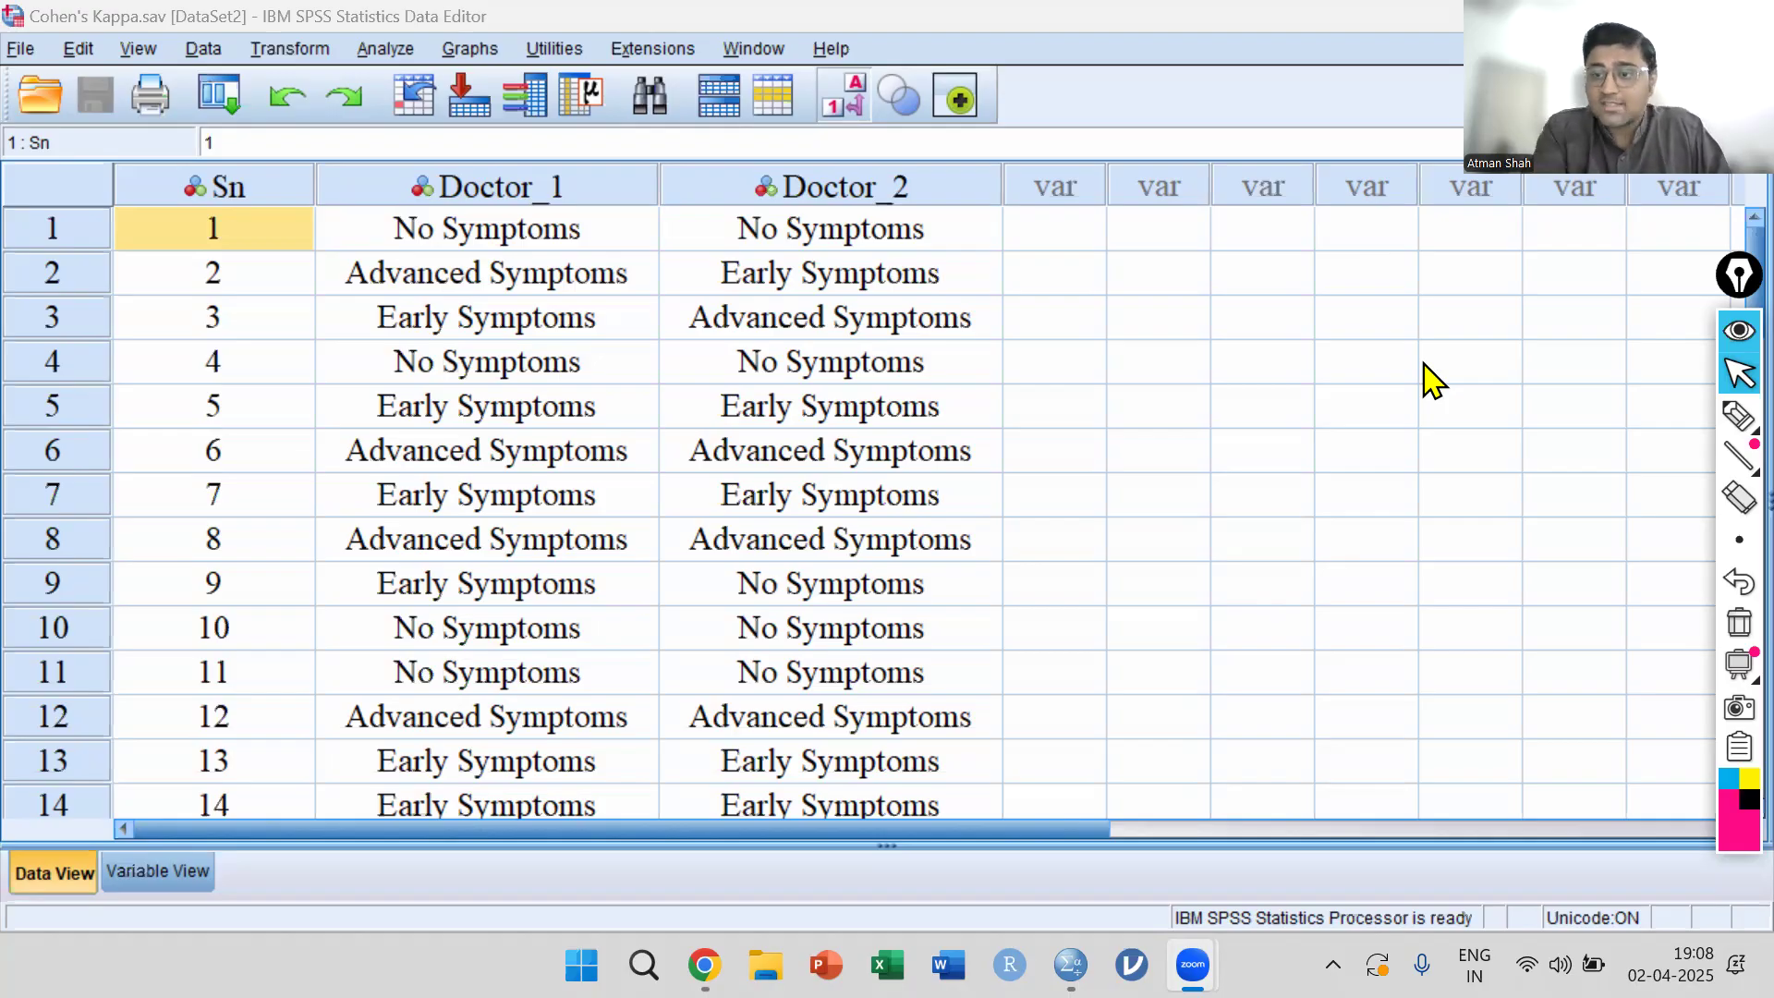
Handwrite the note "Agreement between two raters/classifiers." in blue pen over the empty columns beside the data
click(1738, 418)
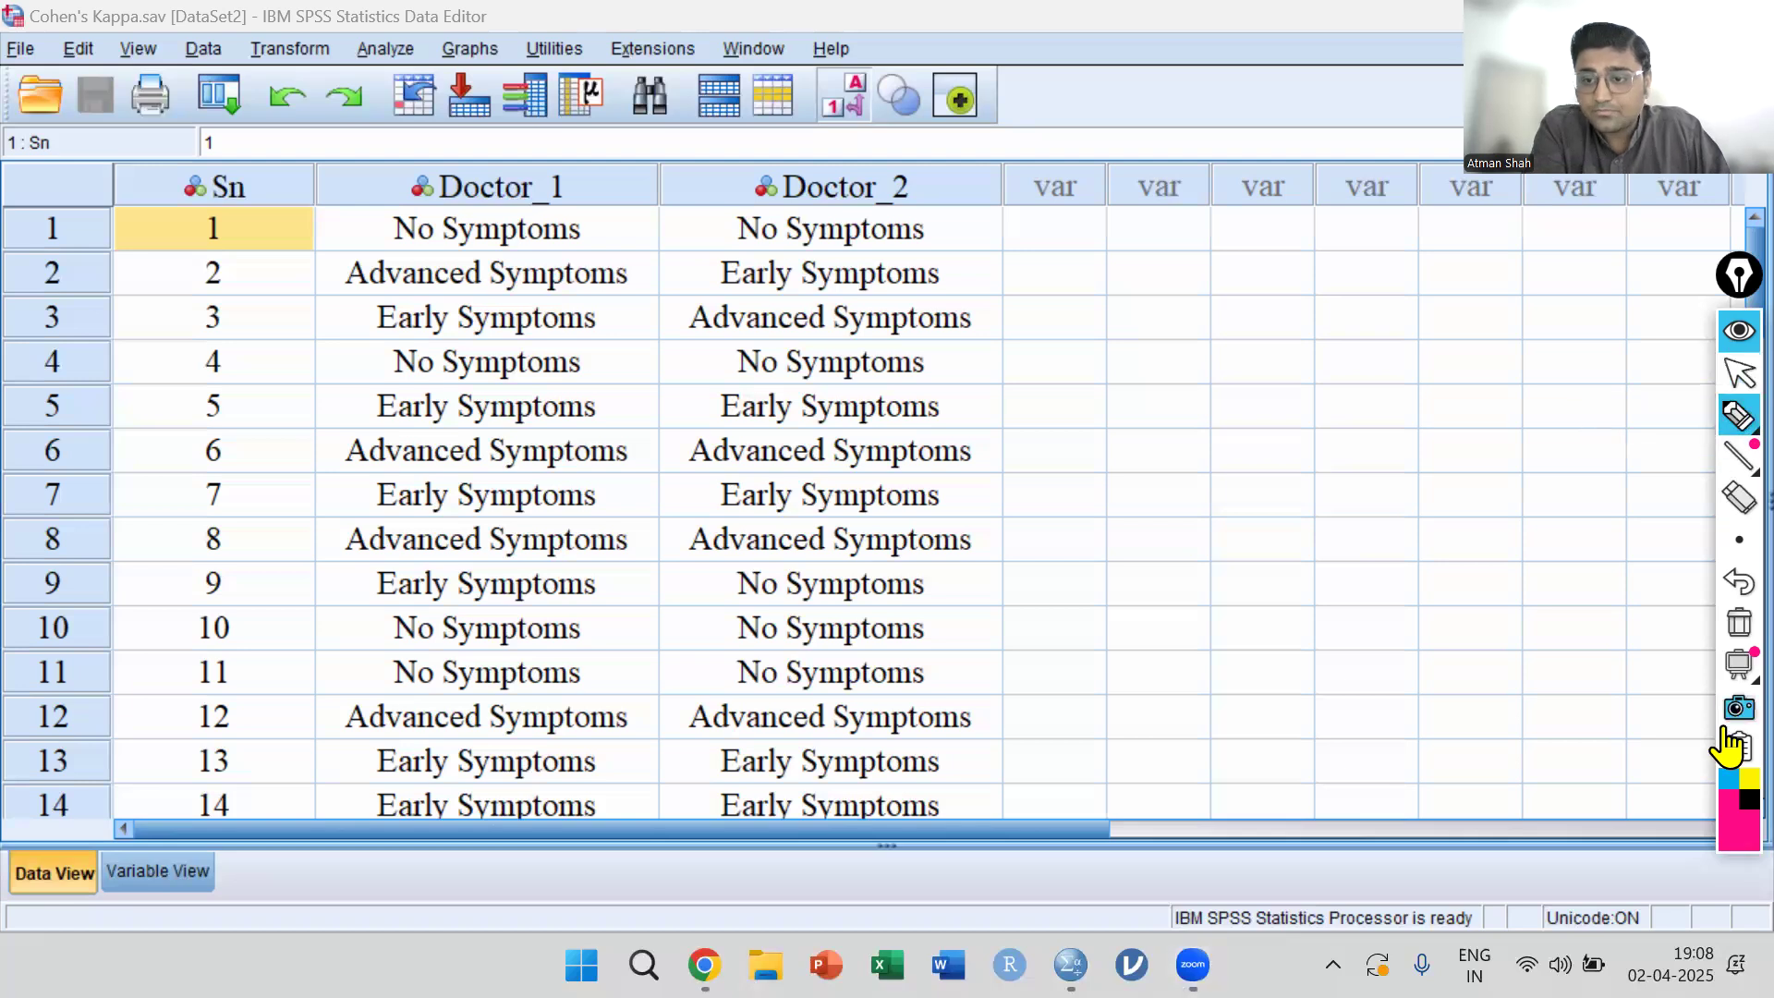
click(1728, 836)
click(1638, 590)
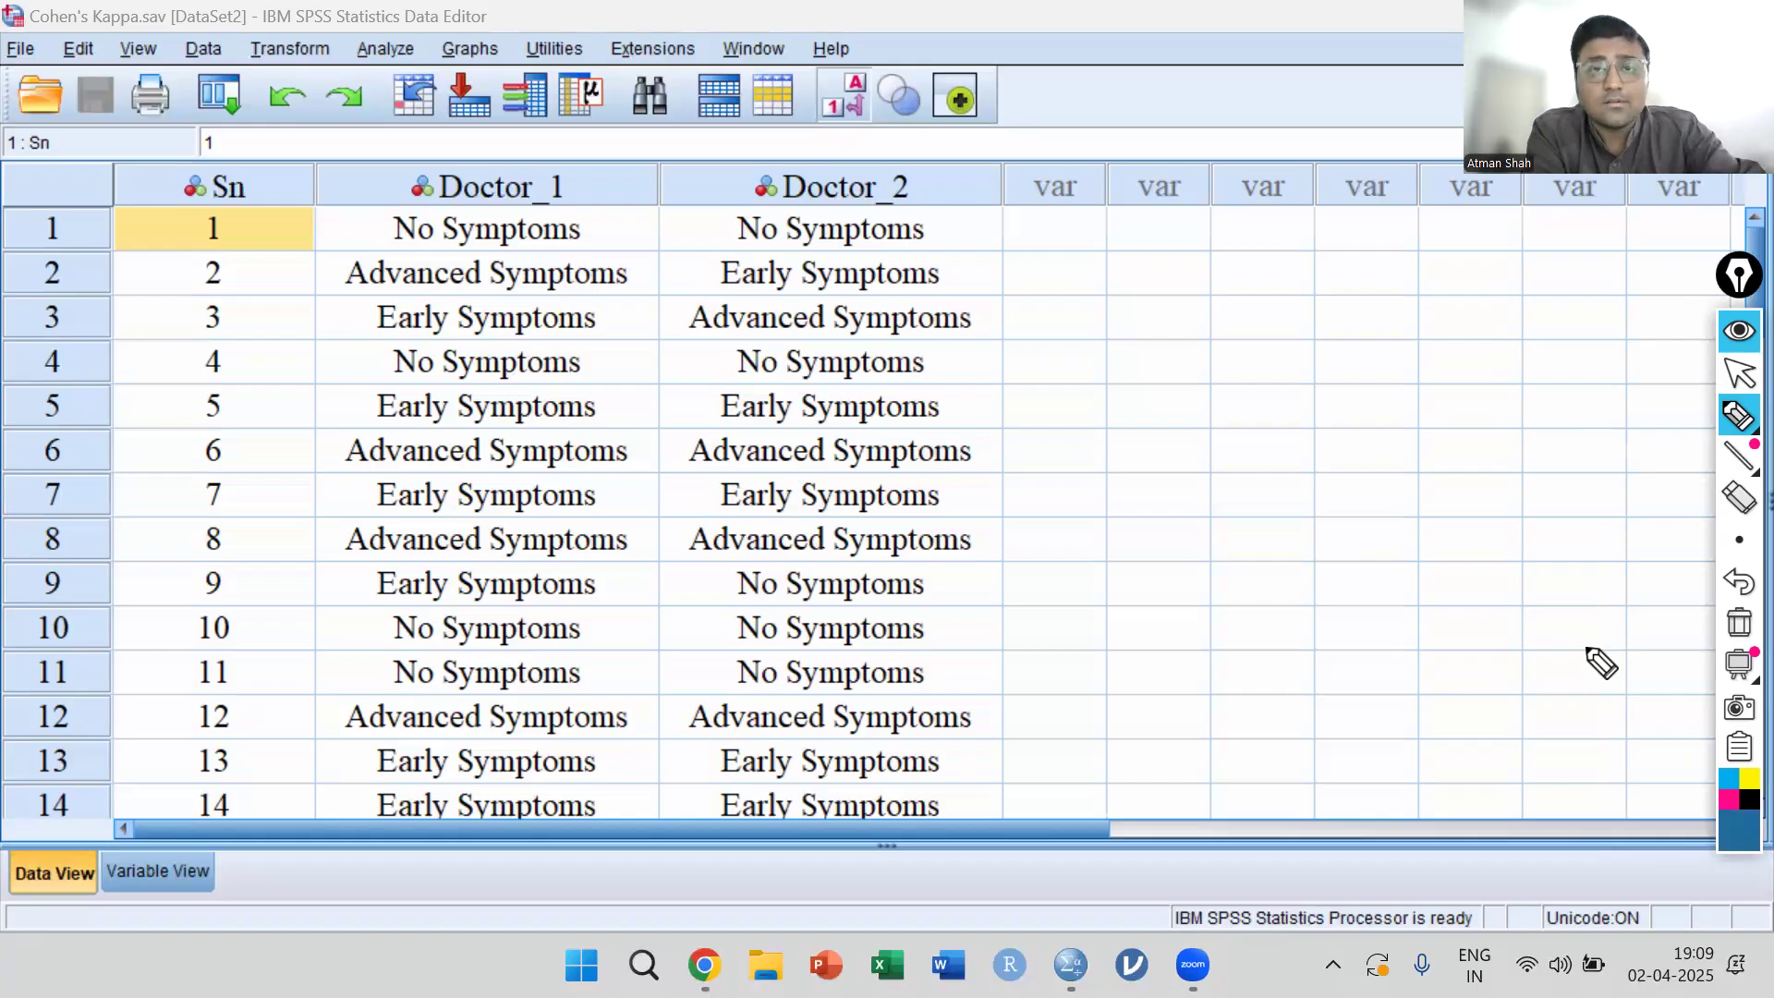
mouse_move(1126, 390)
mouse_down()
mouse_move(1180, 368)
mouse_move(1438, 352)
mouse_move(1429, 368)
mouse_move(1491, 344)
mouse_move(1619, 367)
mouse_up()
mouse_move(1136, 453)
mouse_down()
mouse_move(1382, 464)
mouse_move(1410, 489)
mouse_move(1450, 463)
mouse_move(1610, 462)
mouse_up()
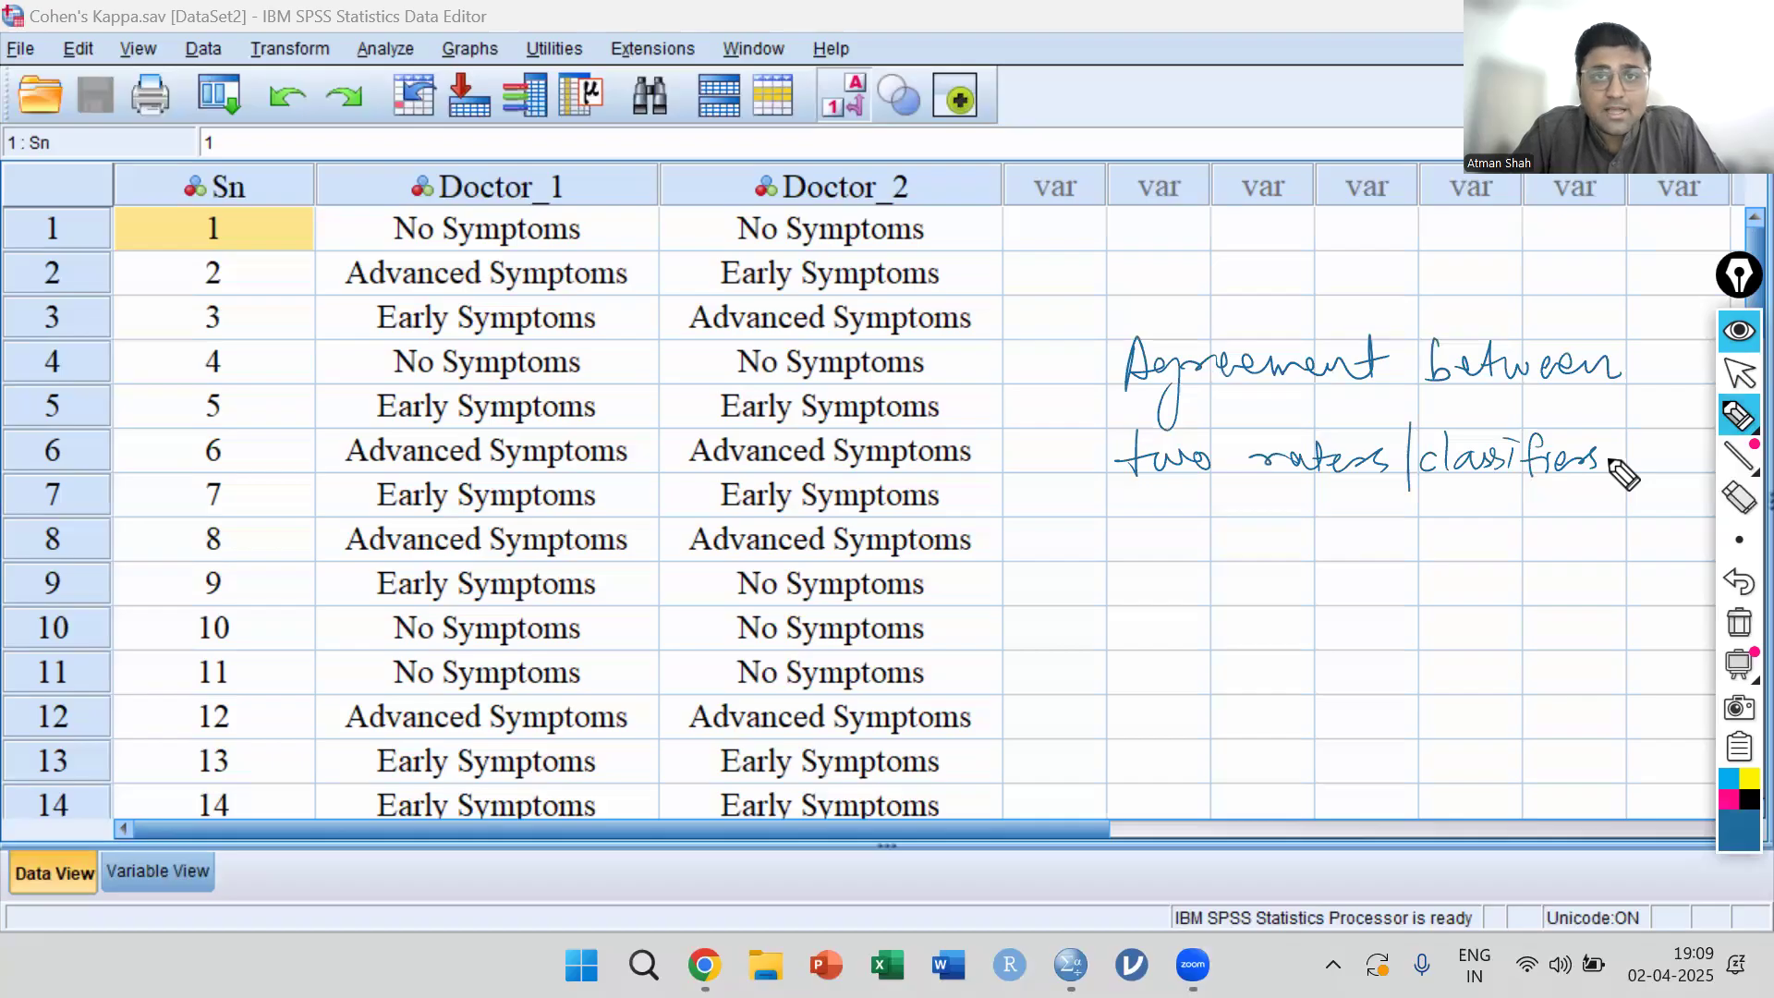
click(1619, 467)
click(1739, 373)
Review the records through row 30 and highlight the Doctor_1 and Doctor_2 rating columns in turn
scroll(697, 542, down, 8)
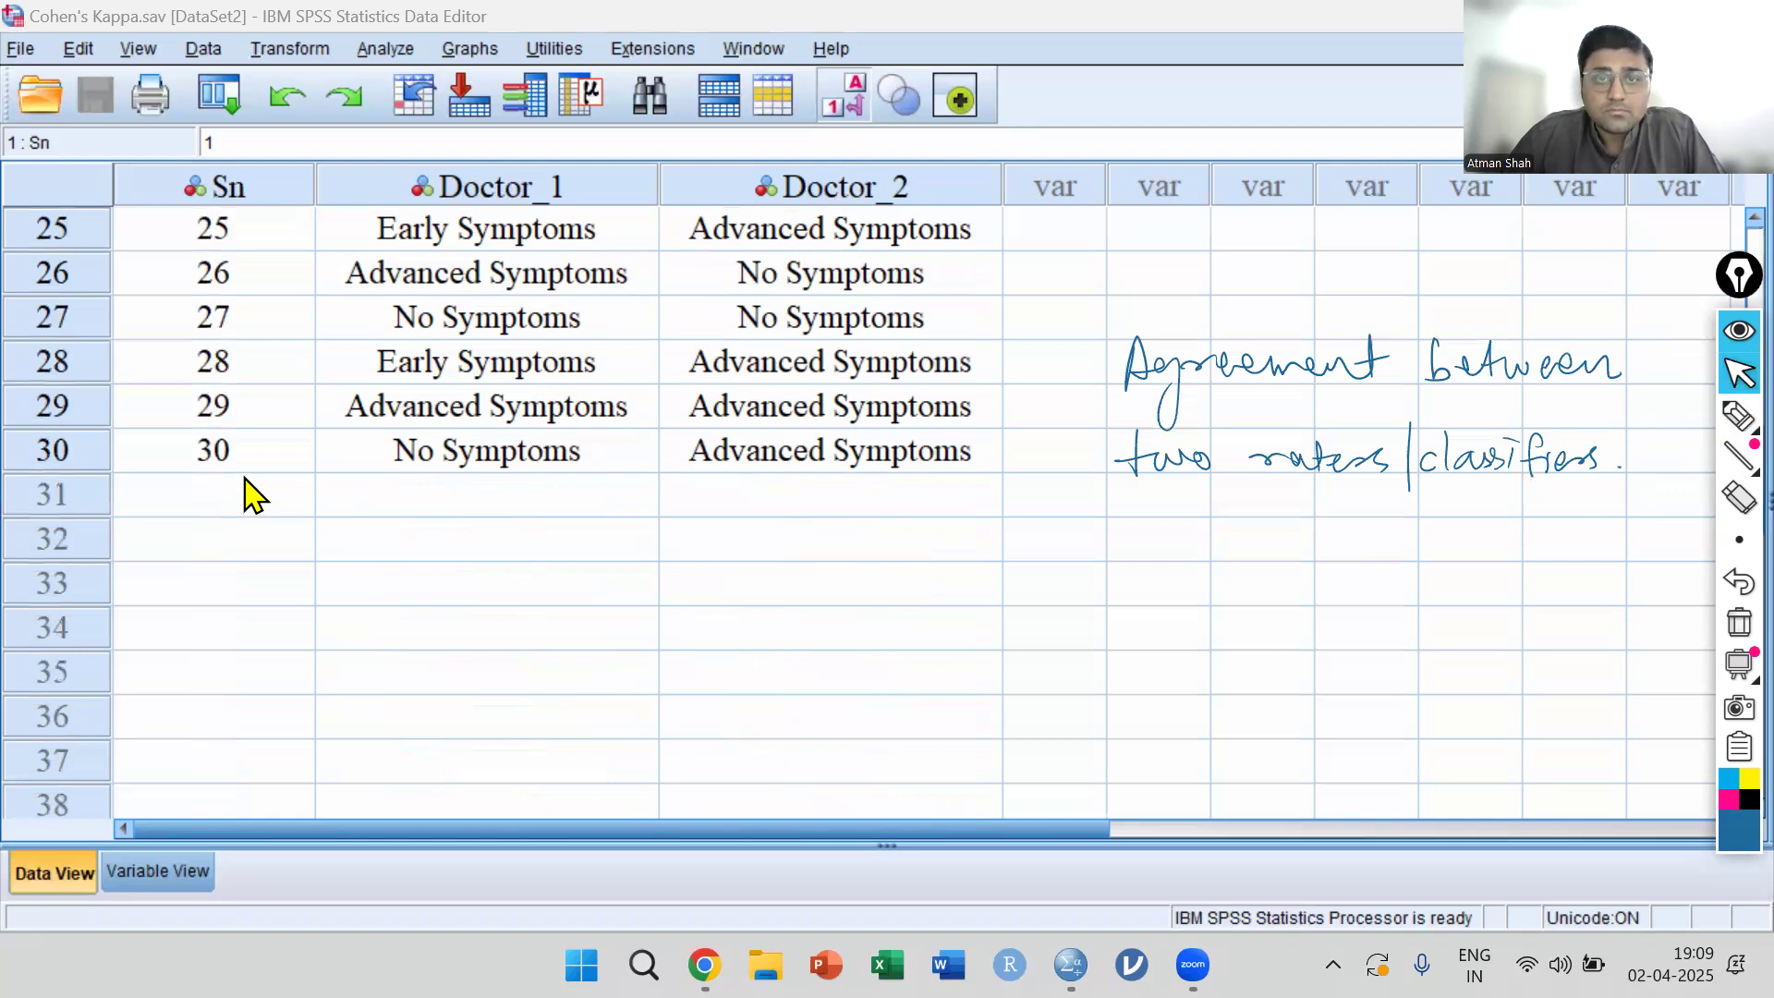
scroll(534, 567, up, 8)
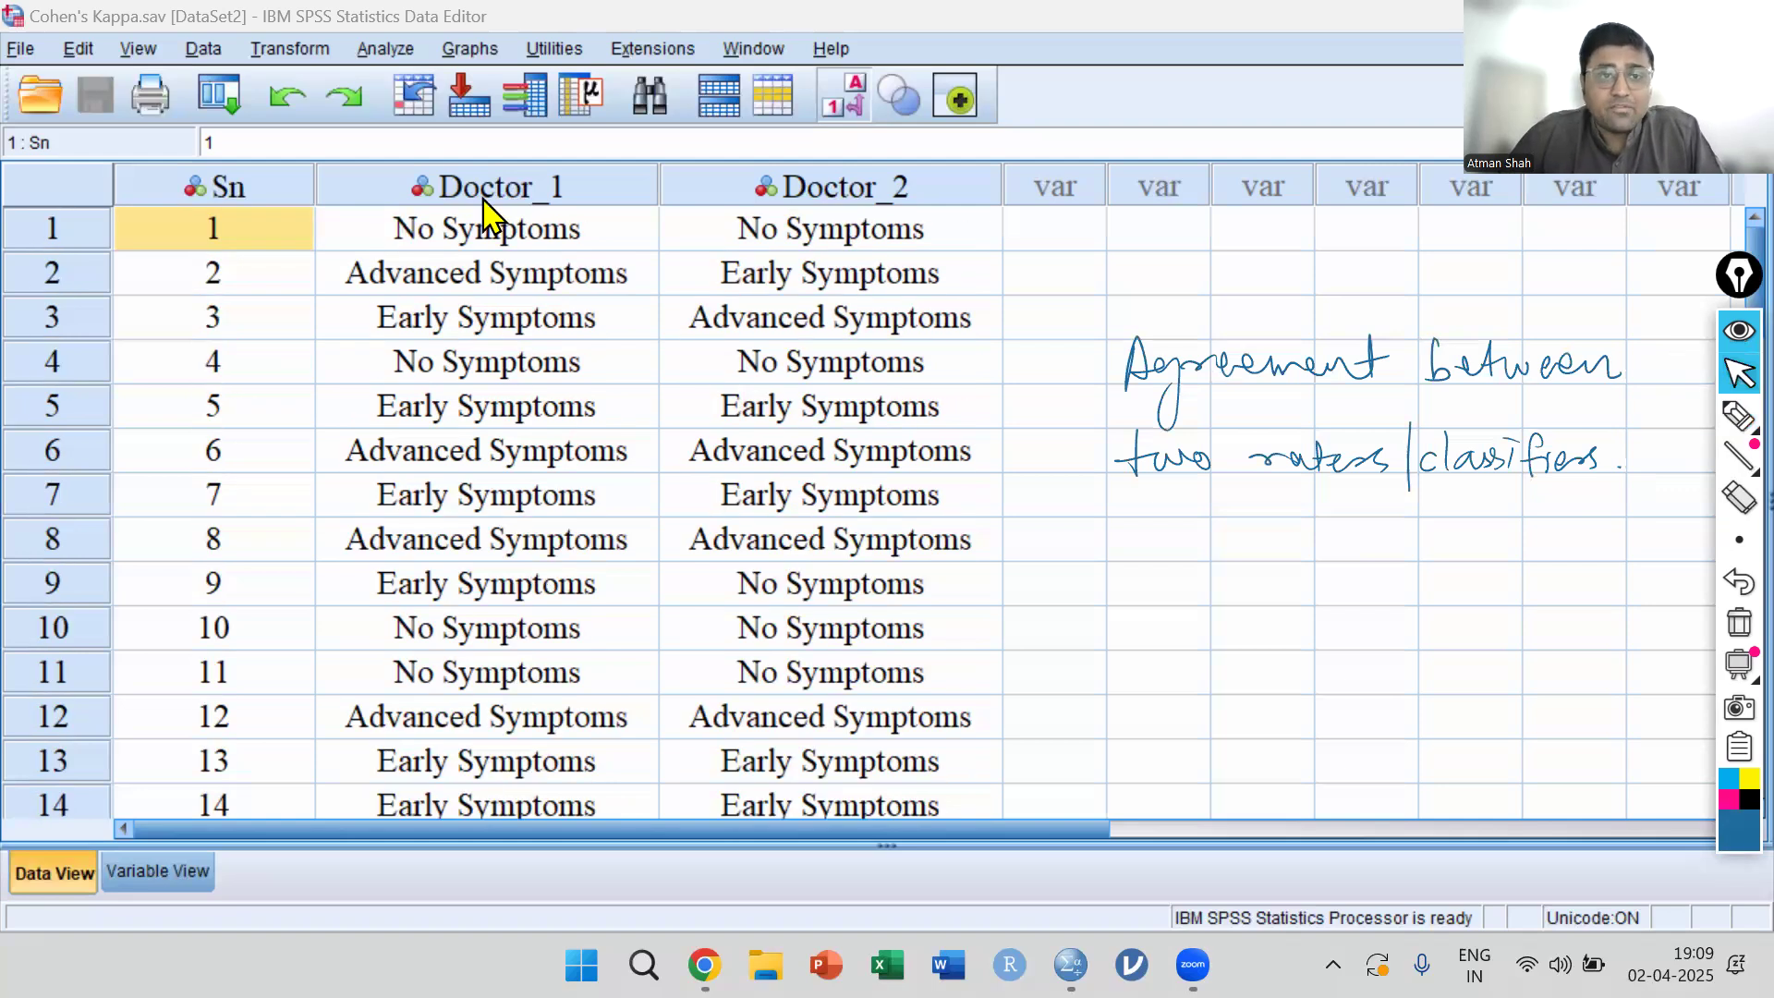
click(515, 188)
click(836, 190)
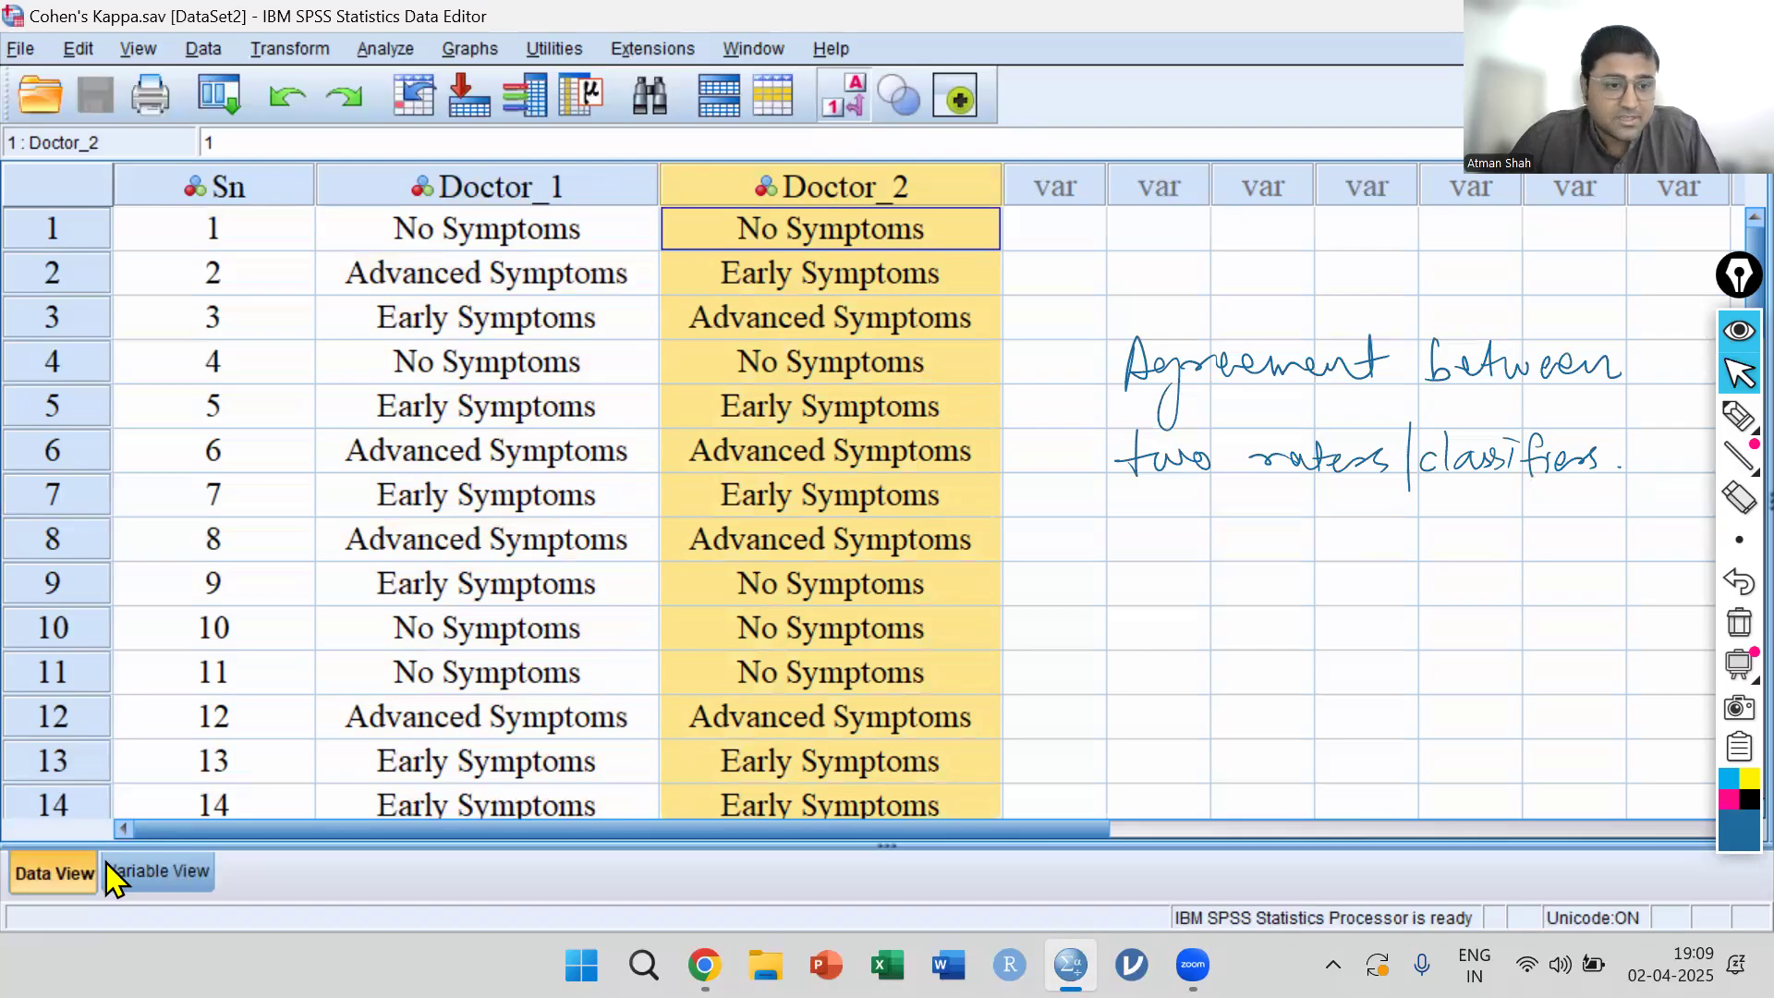
Inspect the value labels defined for the Doctor_1 variable, then return to the data records
click(143, 876)
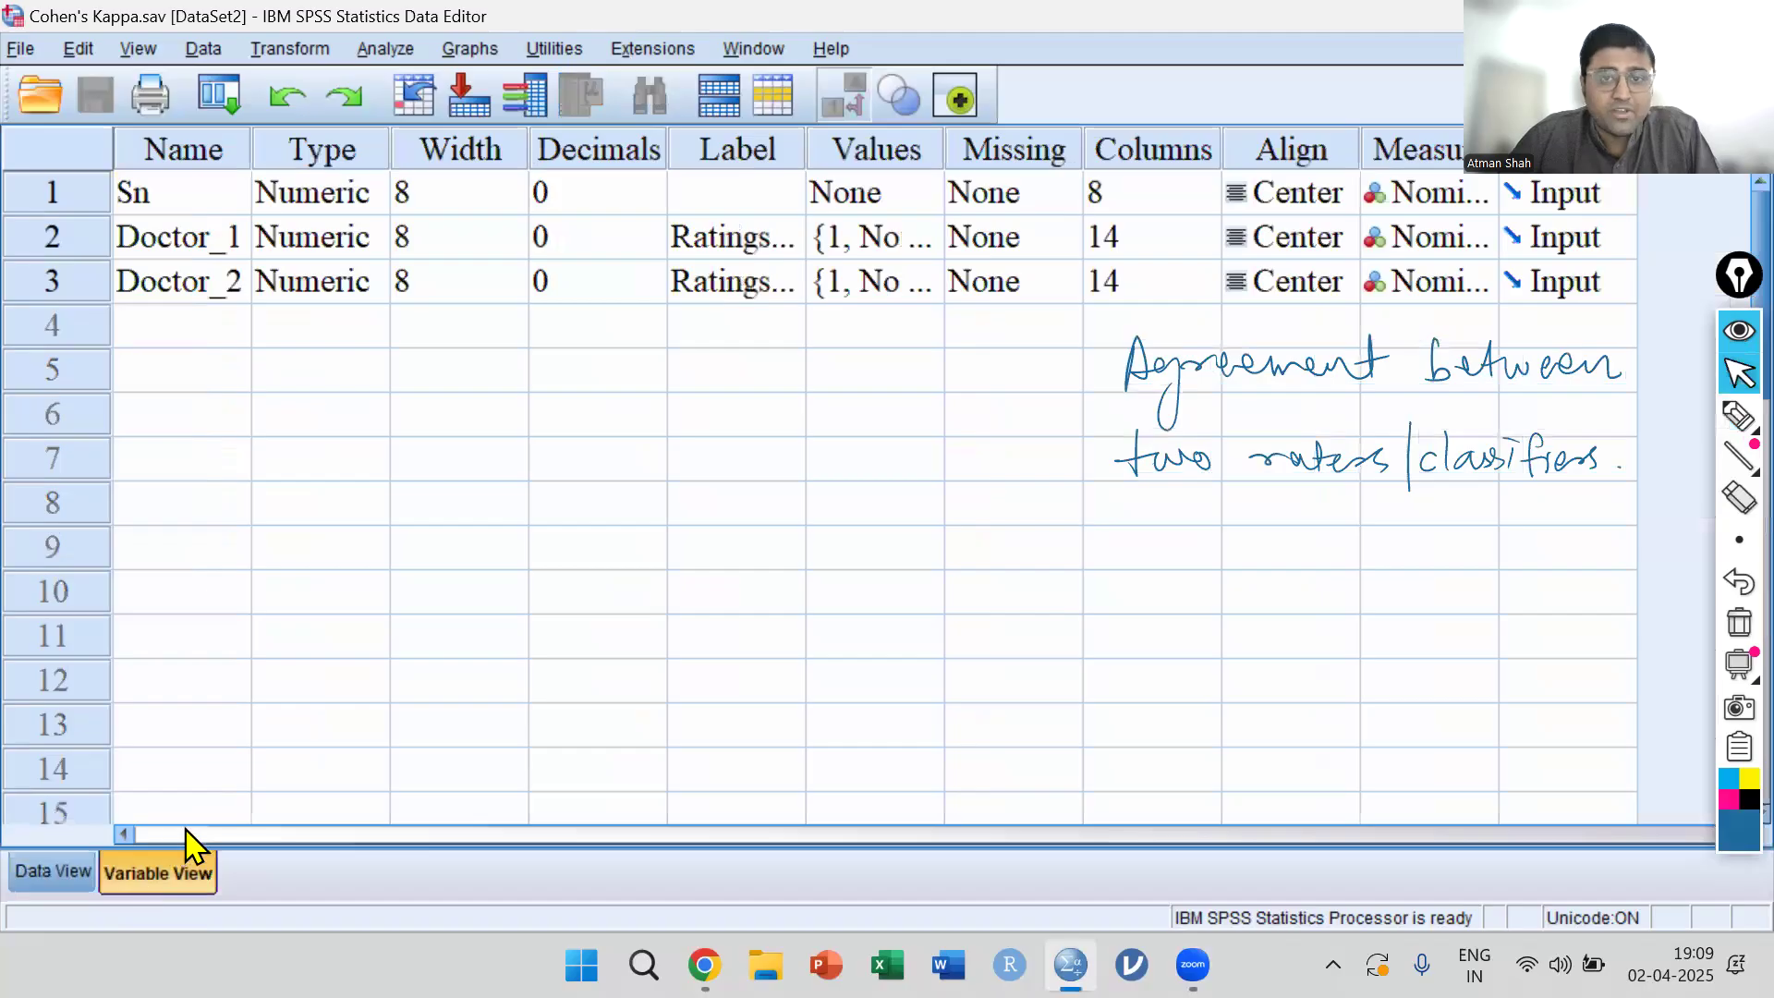
click(935, 244)
click(933, 242)
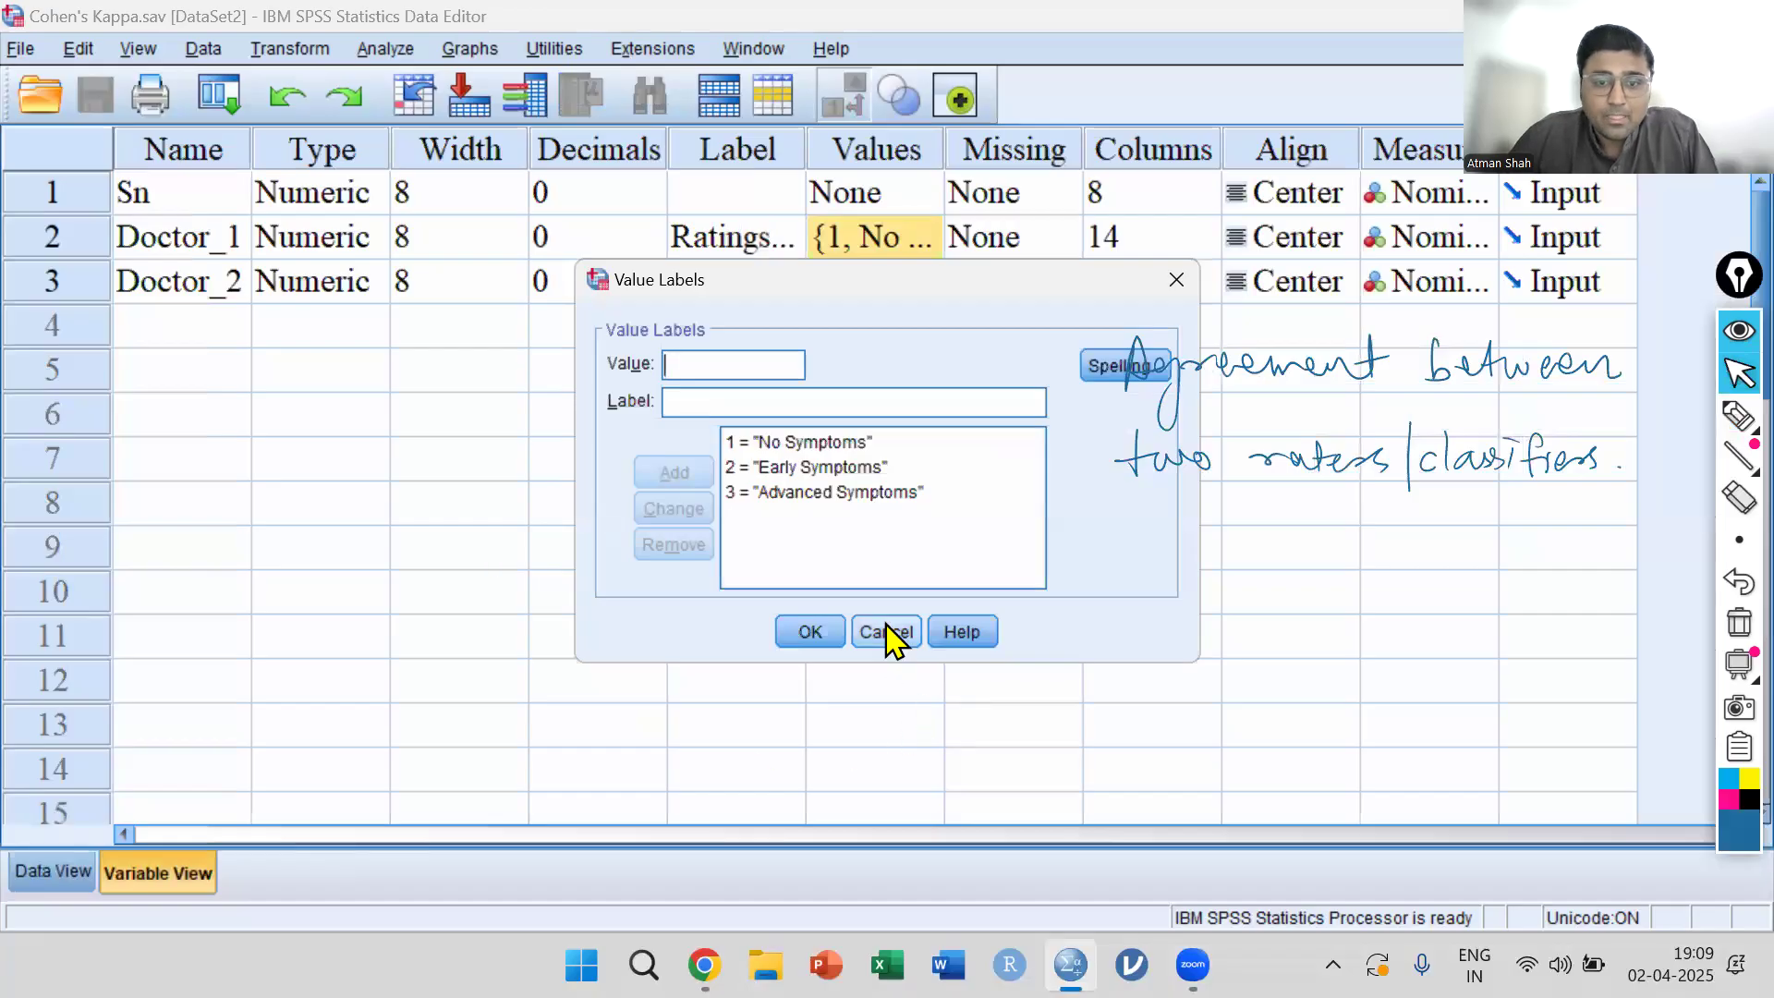
key(Return)
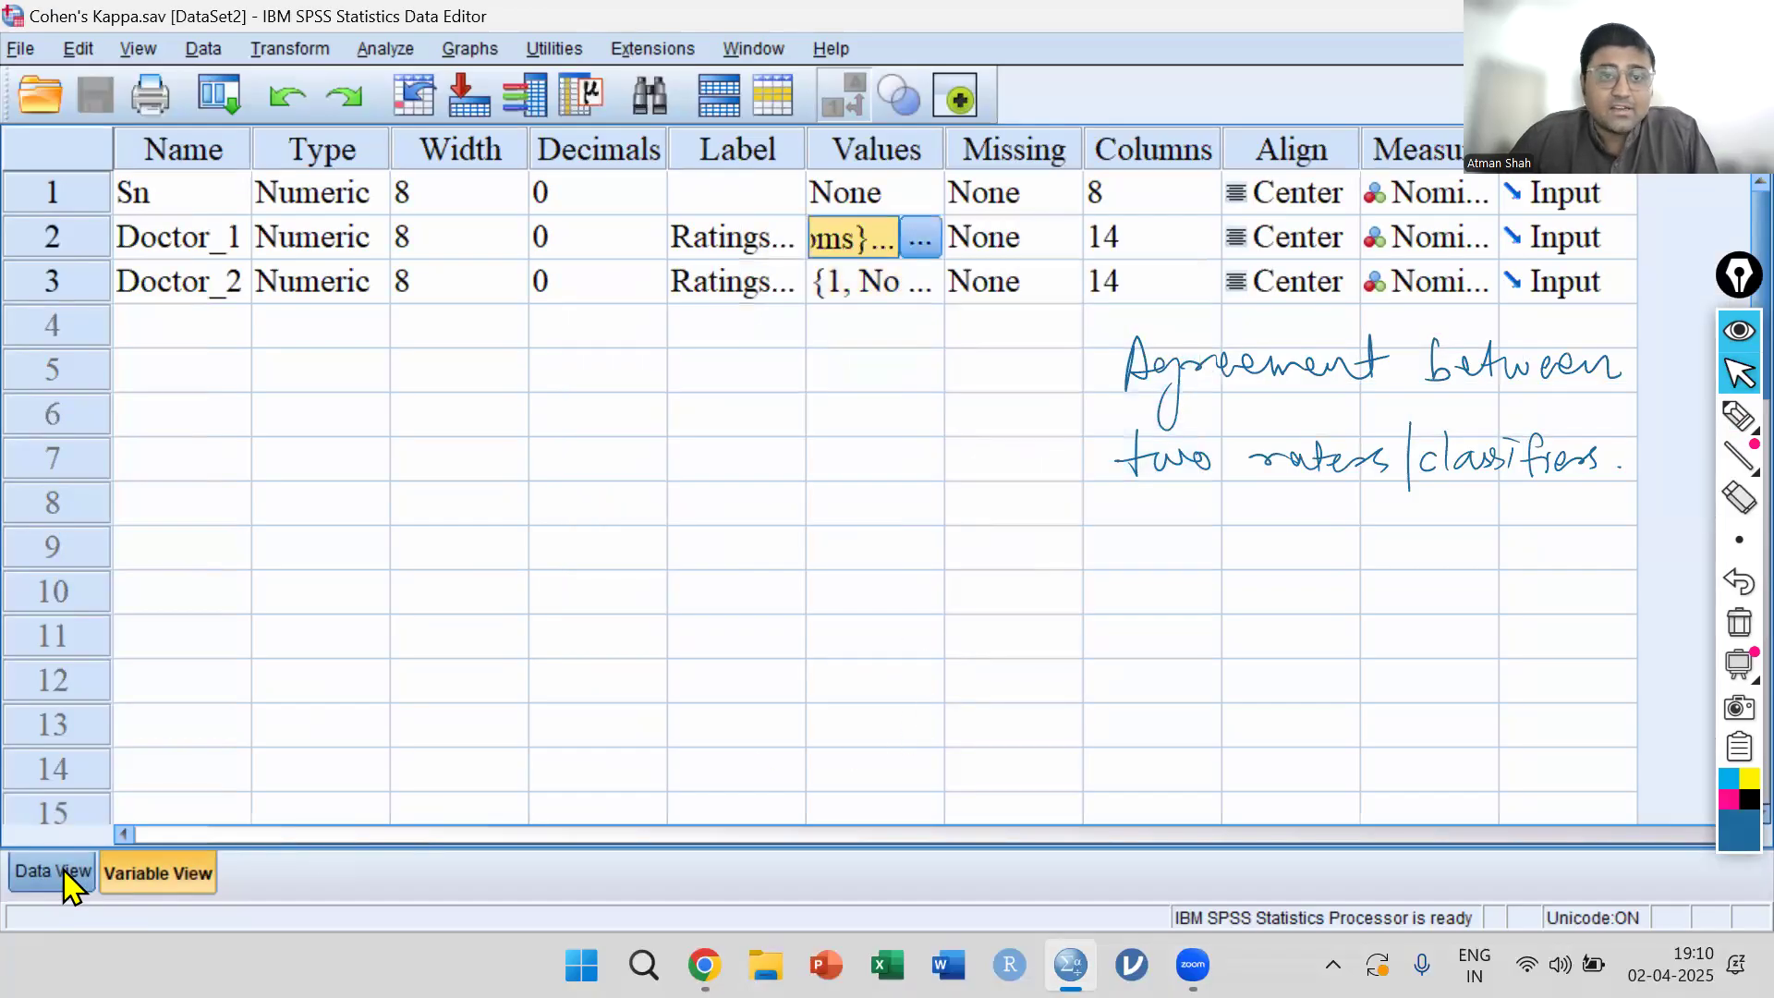
click(58, 873)
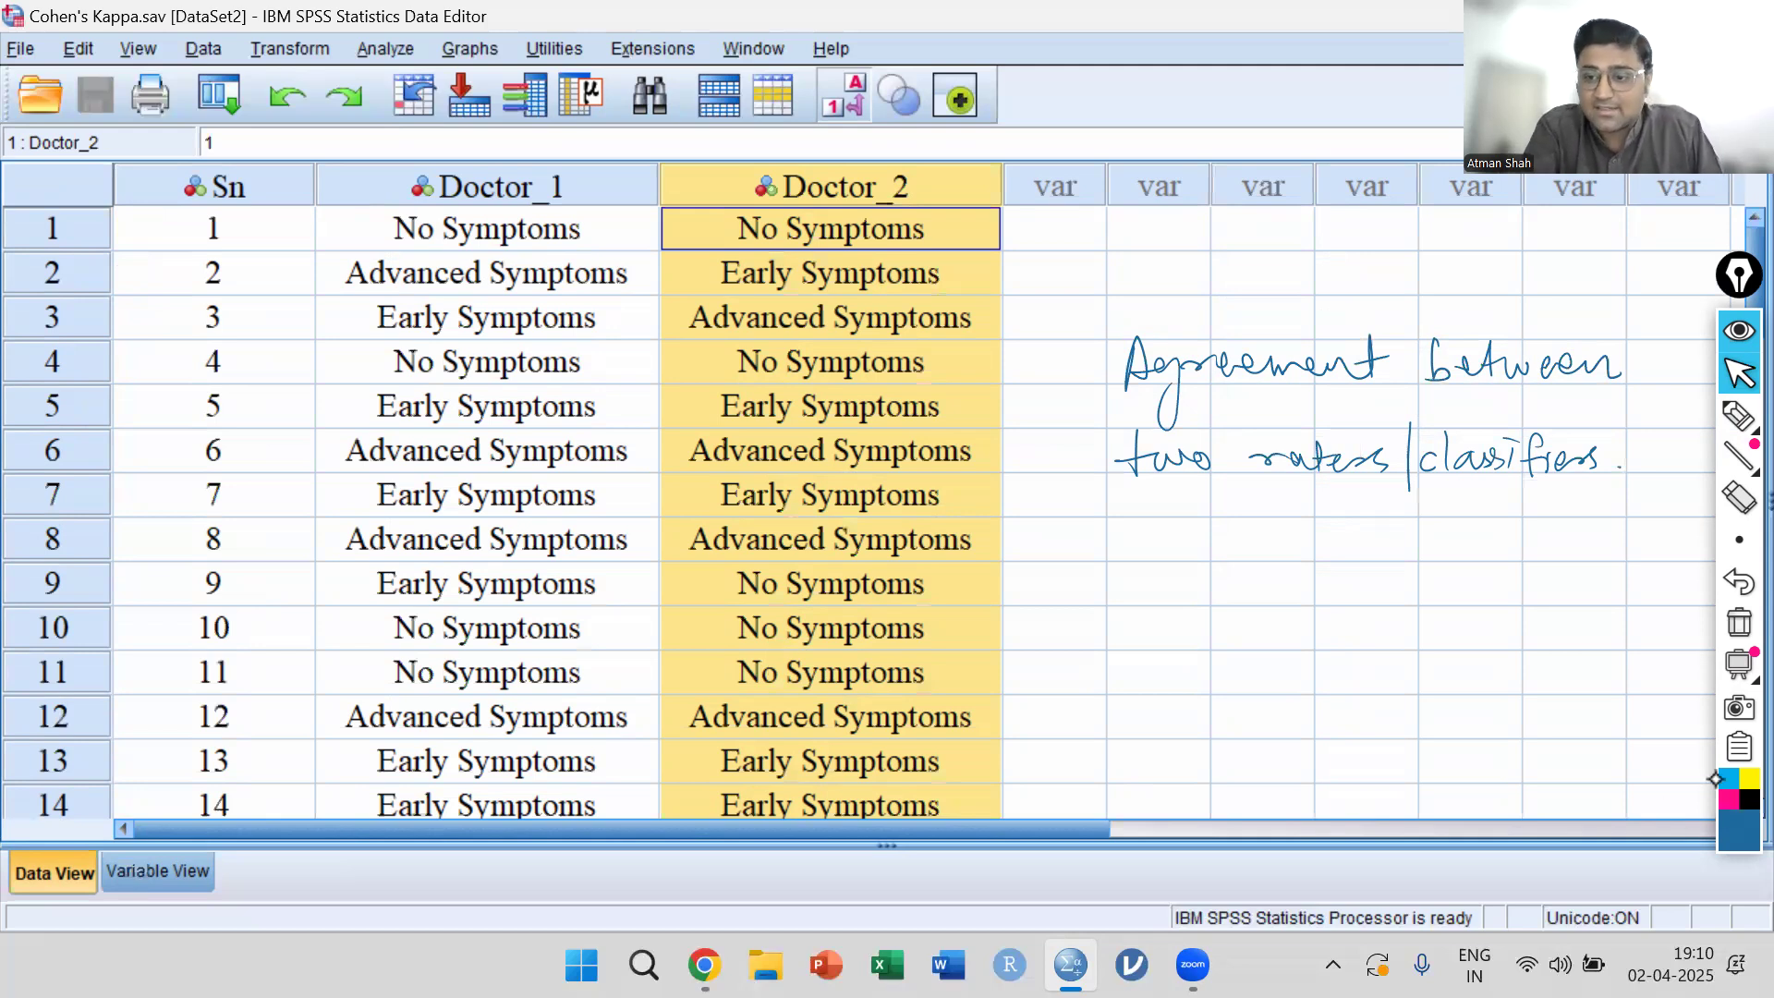
Handwrite "Significant Agreement between two doctors in classifying Patients" in pink below the blue note
click(1735, 417)
click(1728, 802)
mouse_move(1152, 569)
mouse_down()
mouse_move(1131, 610)
mouse_move(1170, 611)
mouse_up()
click(1170, 572)
mouse_move(1203, 586)
mouse_down()
mouse_move(1365, 598)
mouse_move(1404, 576)
mouse_move(1496, 594)
mouse_move(1501, 653)
mouse_move(1520, 591)
mouse_move(1654, 591)
mouse_up()
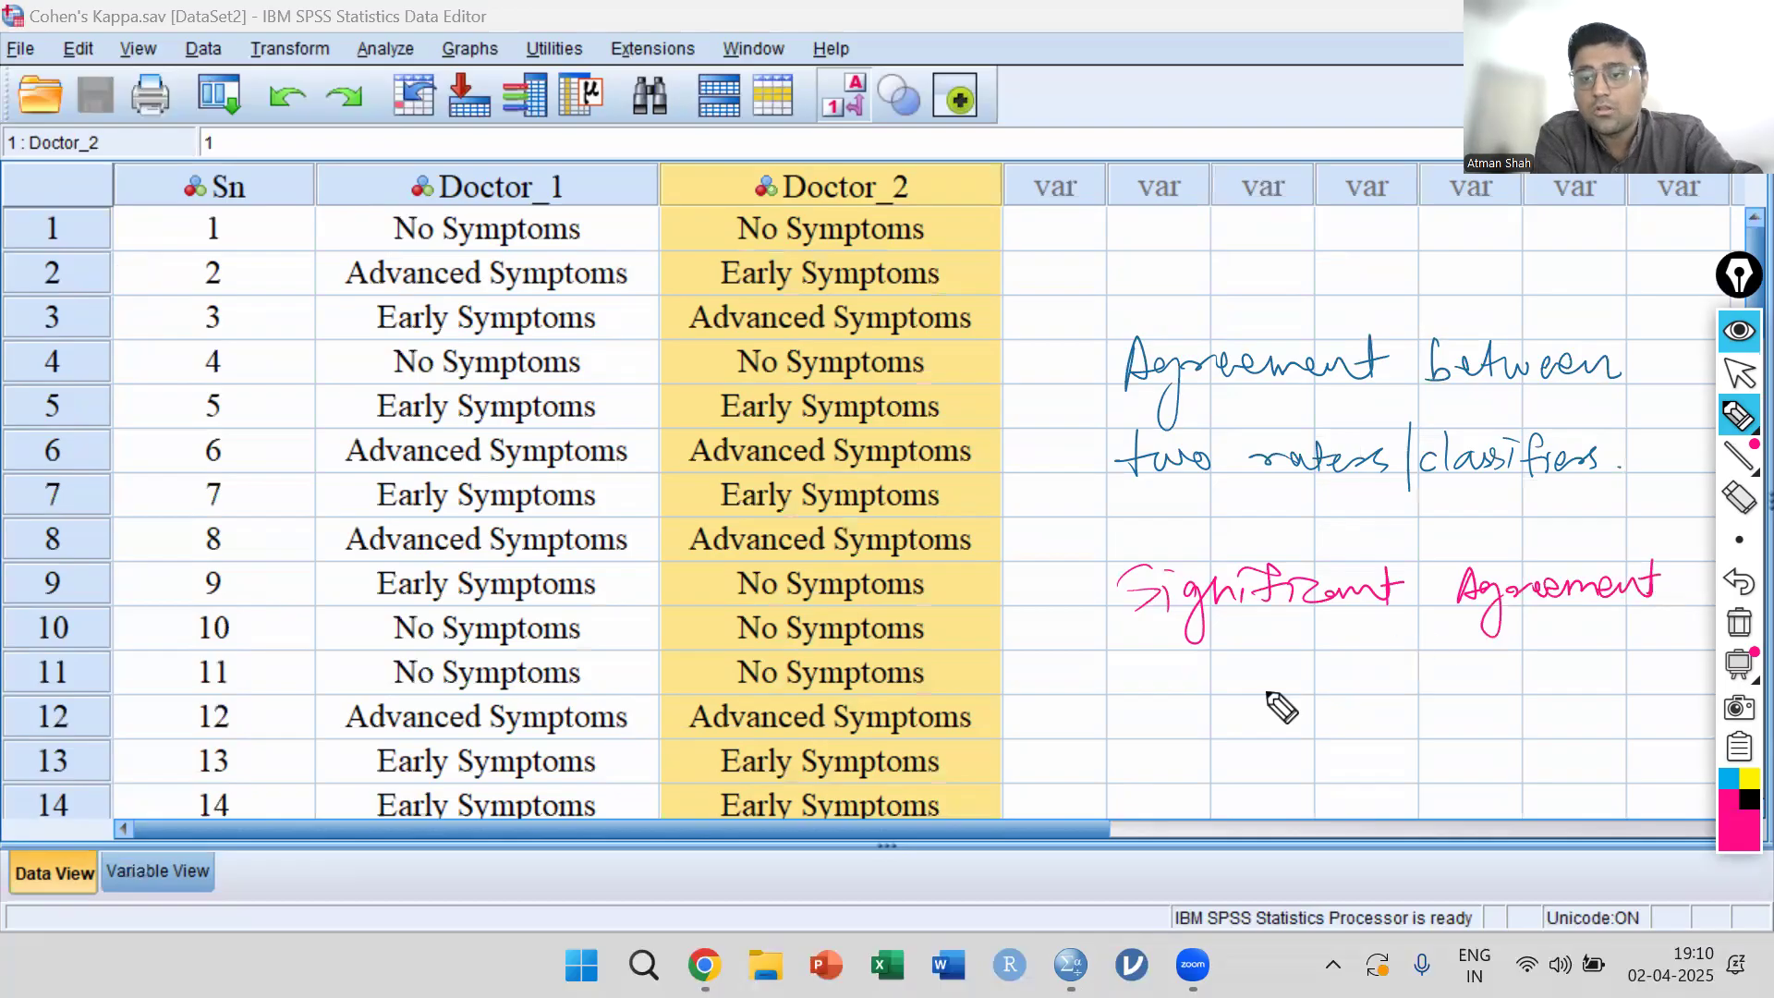
mouse_move(1143, 657)
mouse_down()
mouse_move(1153, 691)
mouse_move(1382, 658)
mouse_move(1421, 684)
mouse_move(1498, 672)
mouse_move(1541, 691)
mouse_move(1636, 664)
mouse_move(1678, 692)
mouse_up()
mouse_move(1151, 745)
mouse_down()
mouse_move(1201, 759)
mouse_move(1253, 741)
mouse_move(1286, 772)
mouse_move(1426, 745)
mouse_move(1460, 765)
mouse_move(1558, 759)
mouse_up()
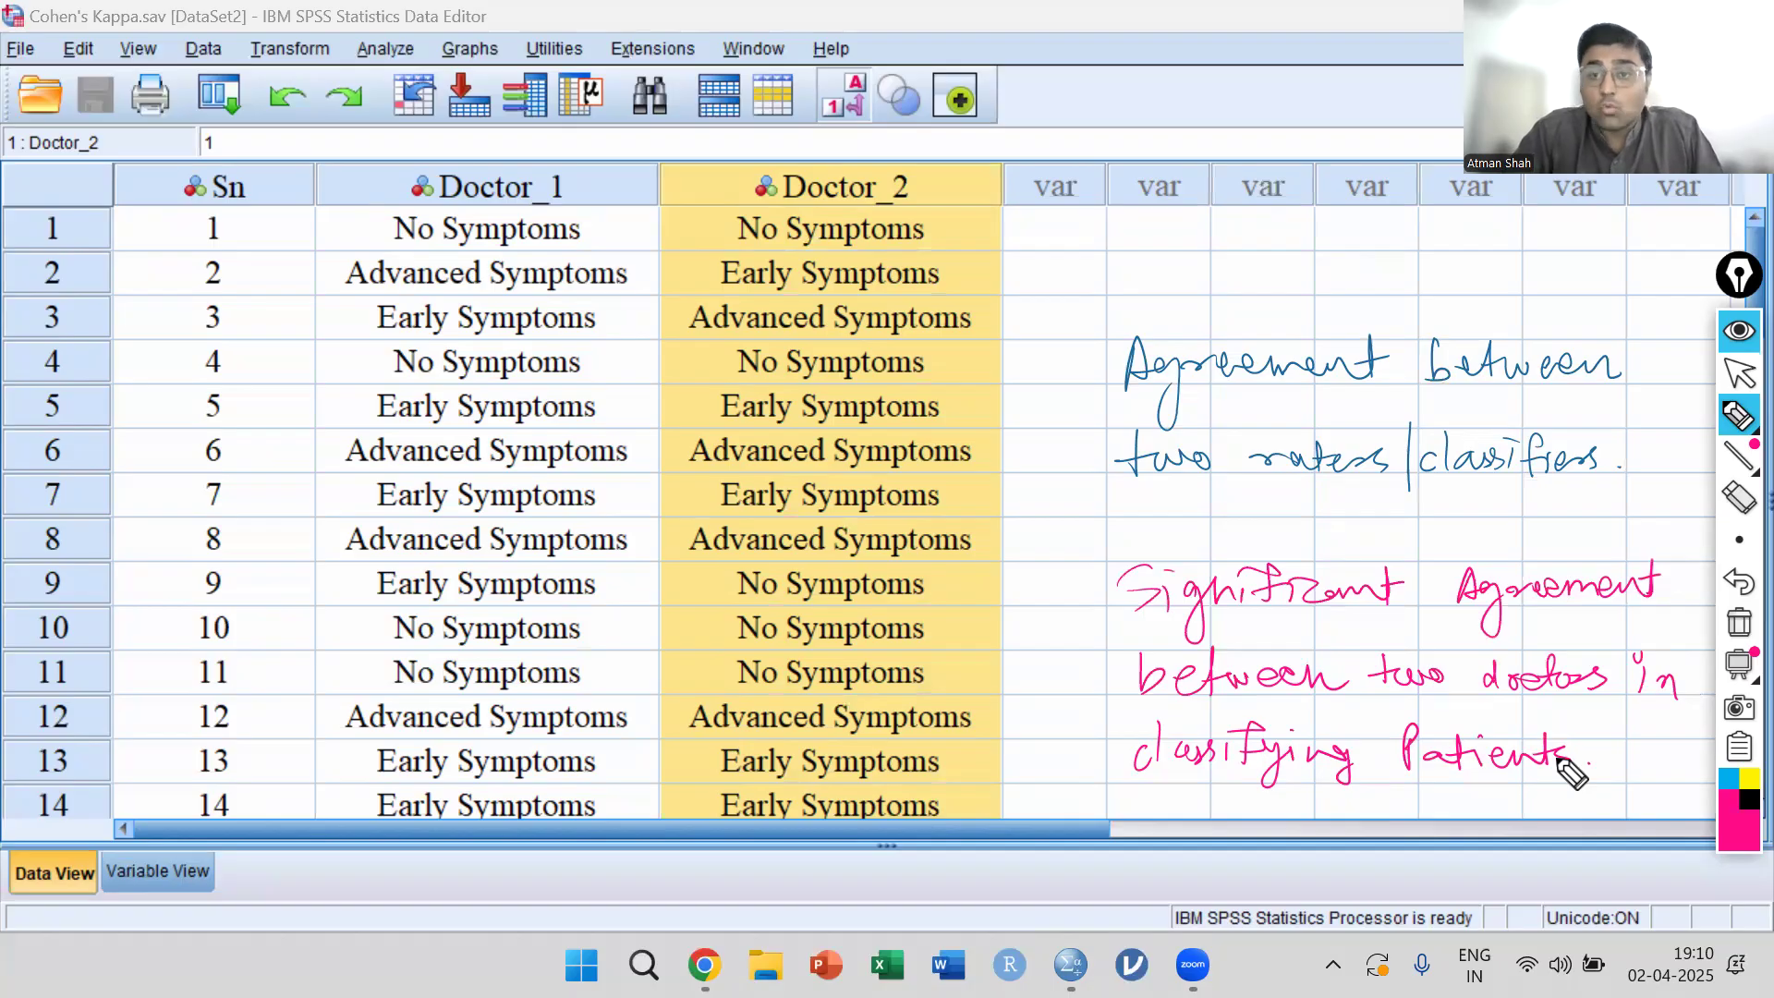
Clear the handwritten notes and write the hypotheses "H0: No sign. agreement" and "H1: sign. agreement" in pink beside the data
click(1735, 619)
mouse_move(1147, 399)
mouse_down()
mouse_move(1275, 425)
mouse_move(1642, 415)
mouse_up()
mouse_move(1147, 492)
mouse_down()
mouse_move(1577, 499)
mouse_move(1625, 467)
mouse_up()
click(1226, 514)
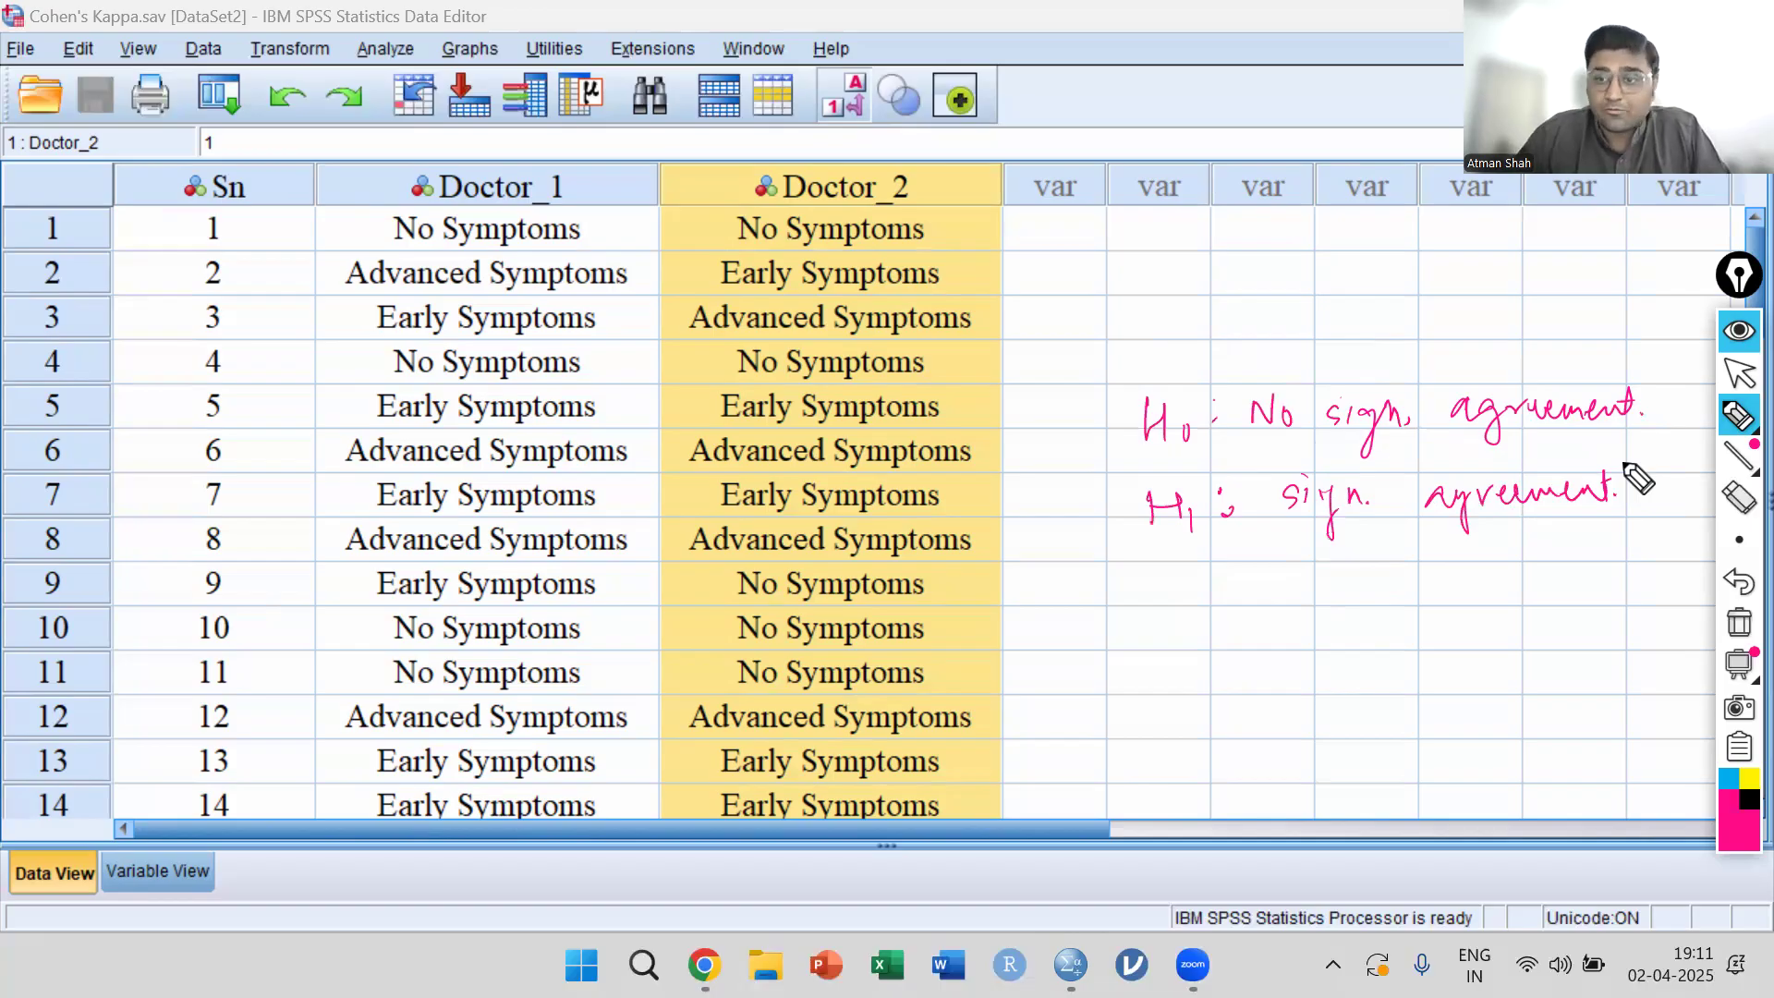
click(1739, 373)
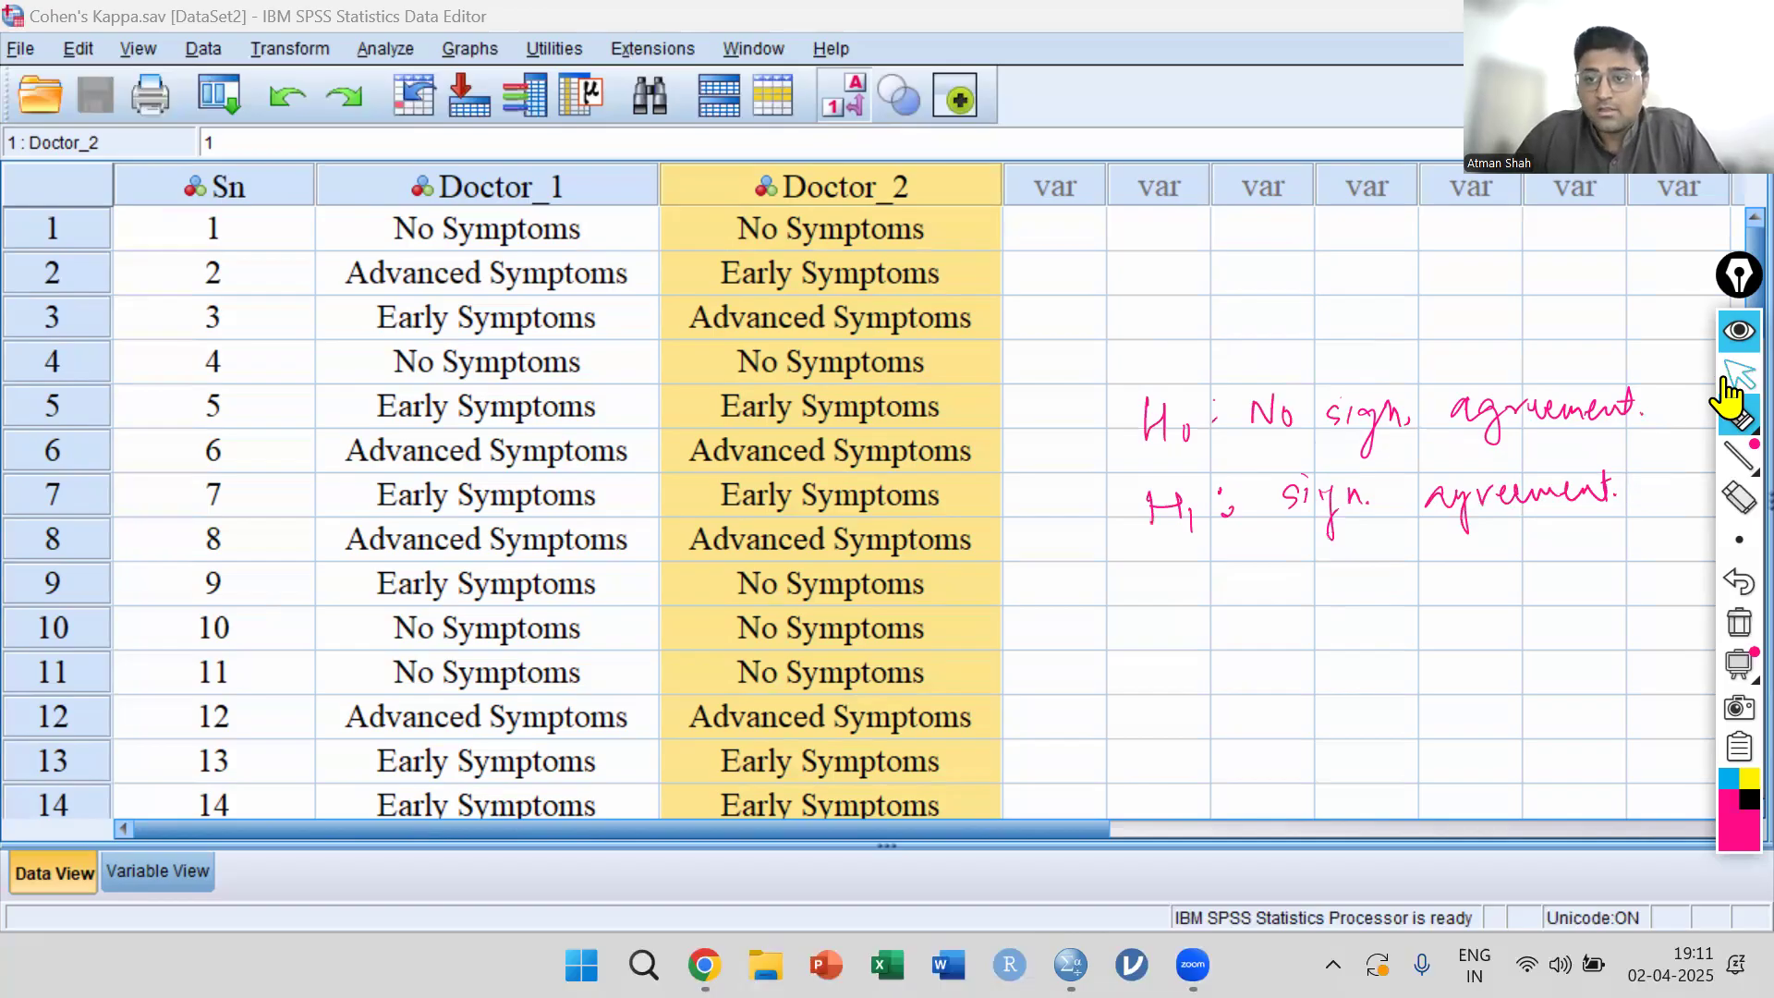
Set up a Crosstabs analysis with Doctor 1's ratings as rows and Doctor 2's ratings as columns, and clear the handwritten hypotheses
click(384, 51)
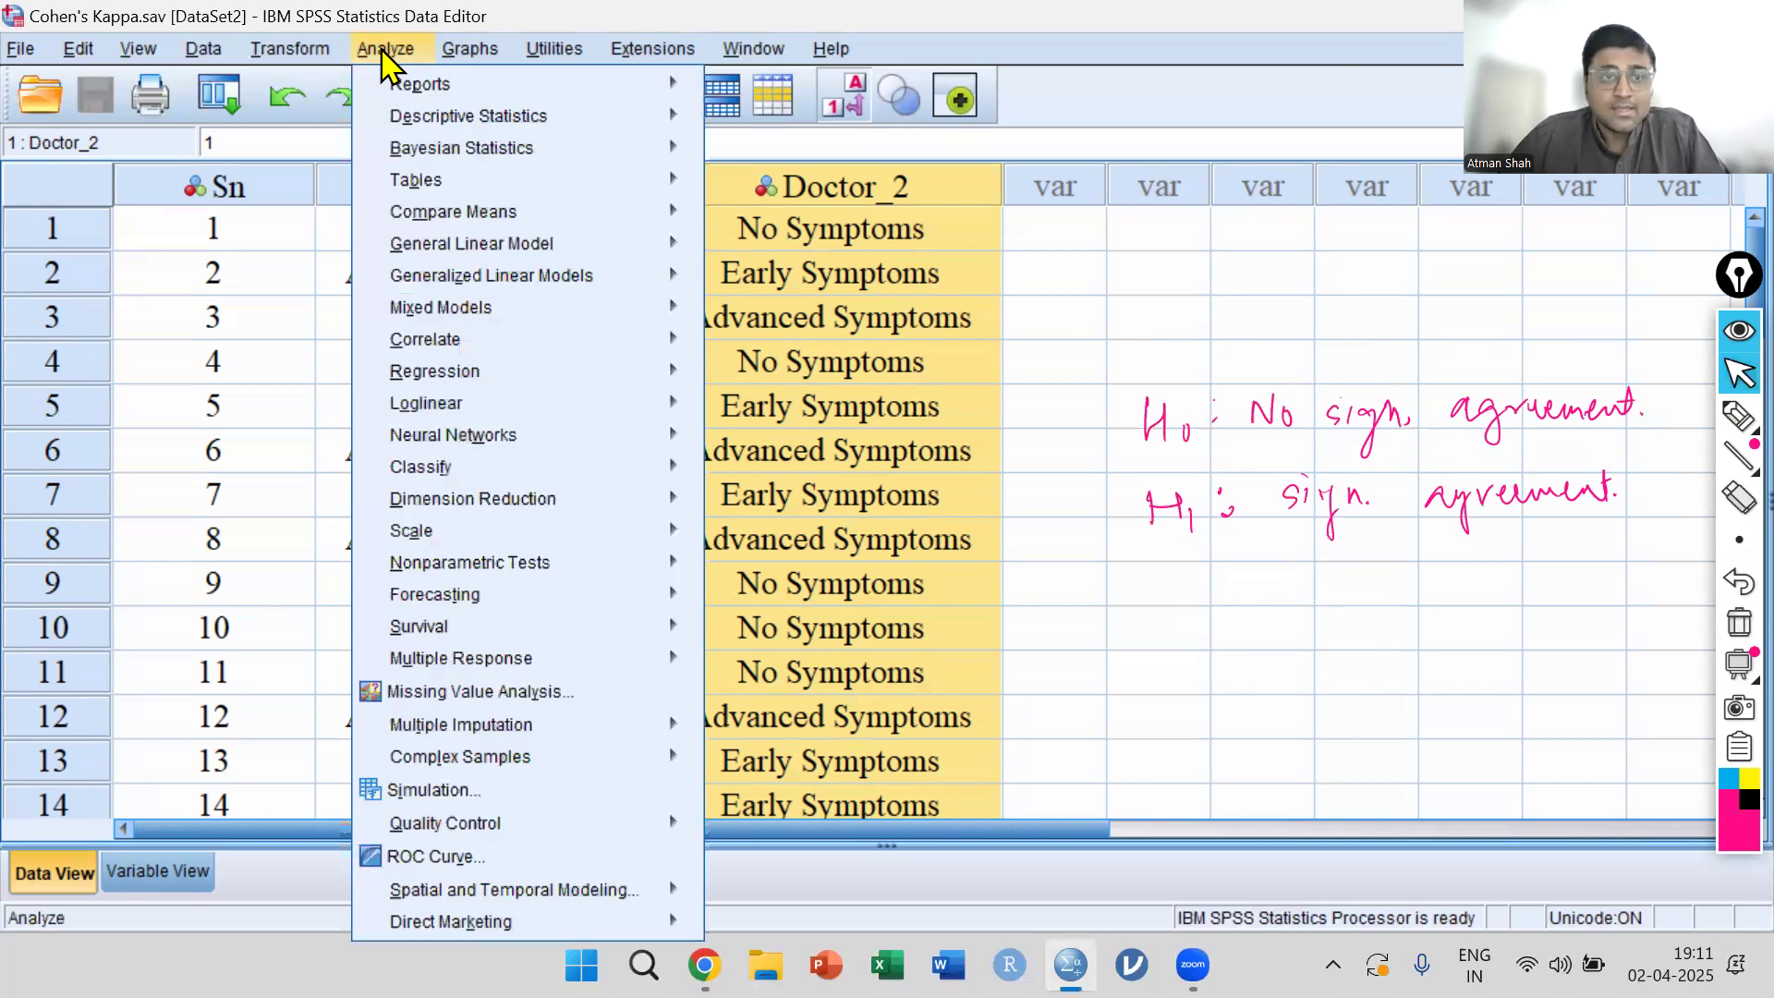
mouse_move(558, 122)
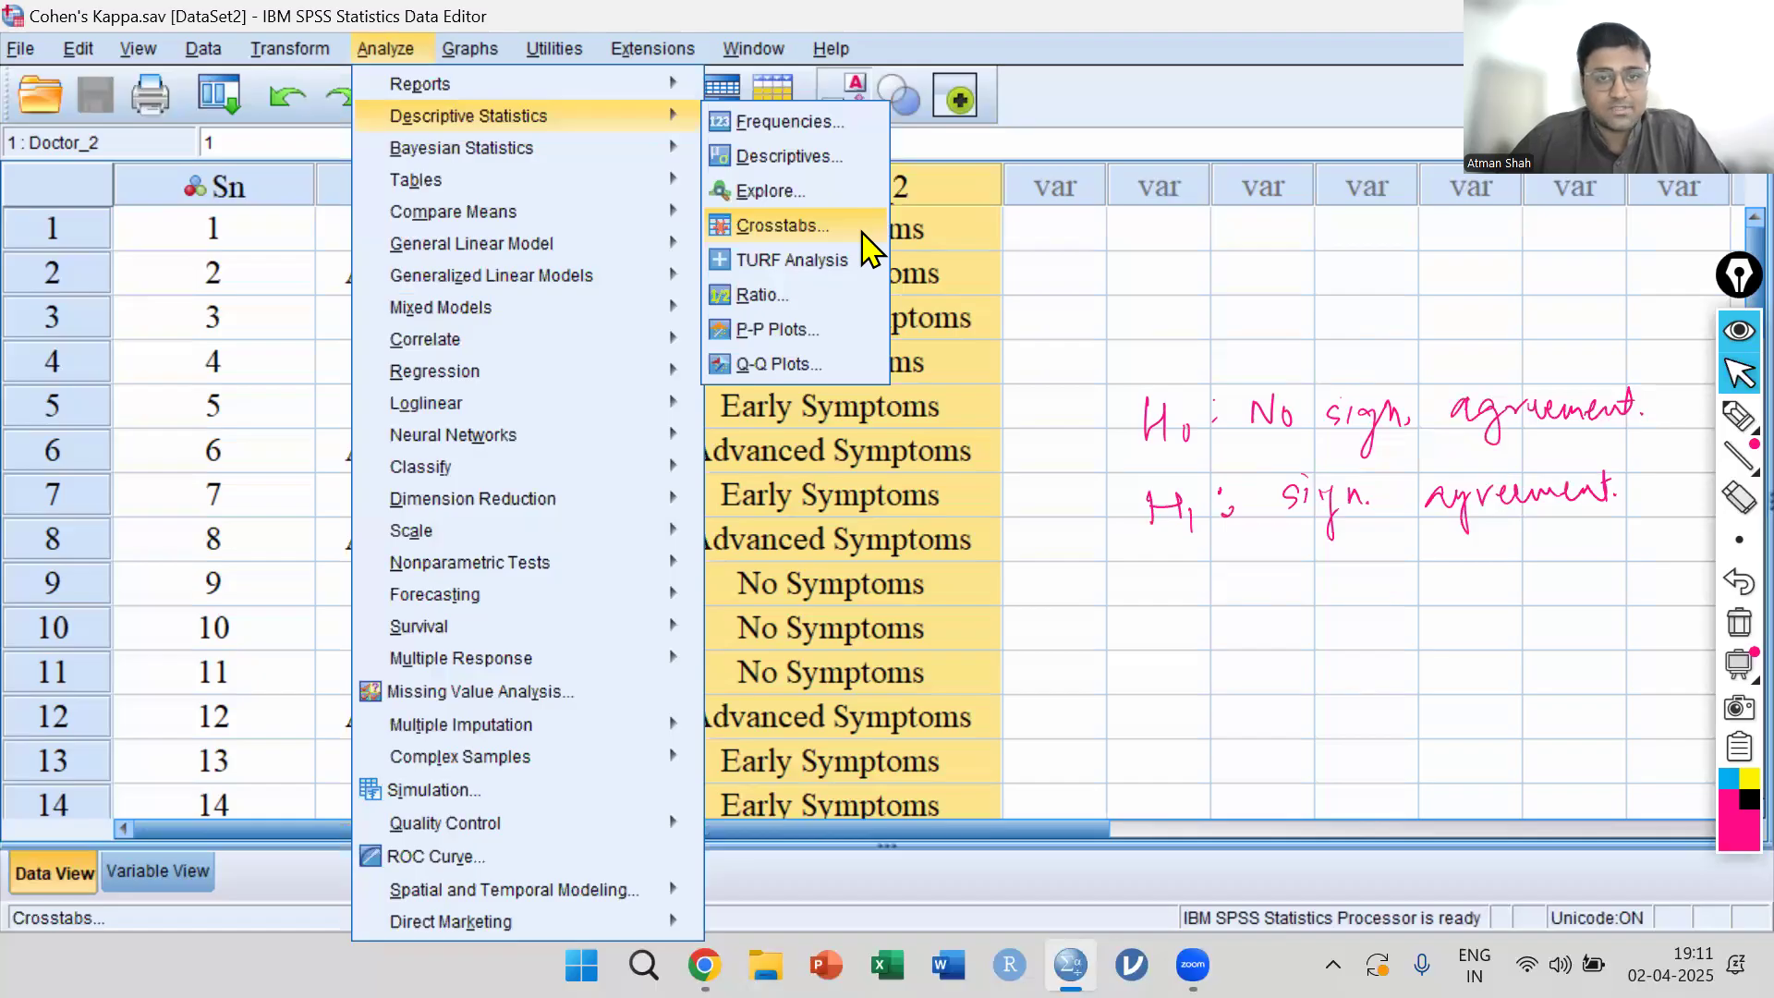
click(823, 225)
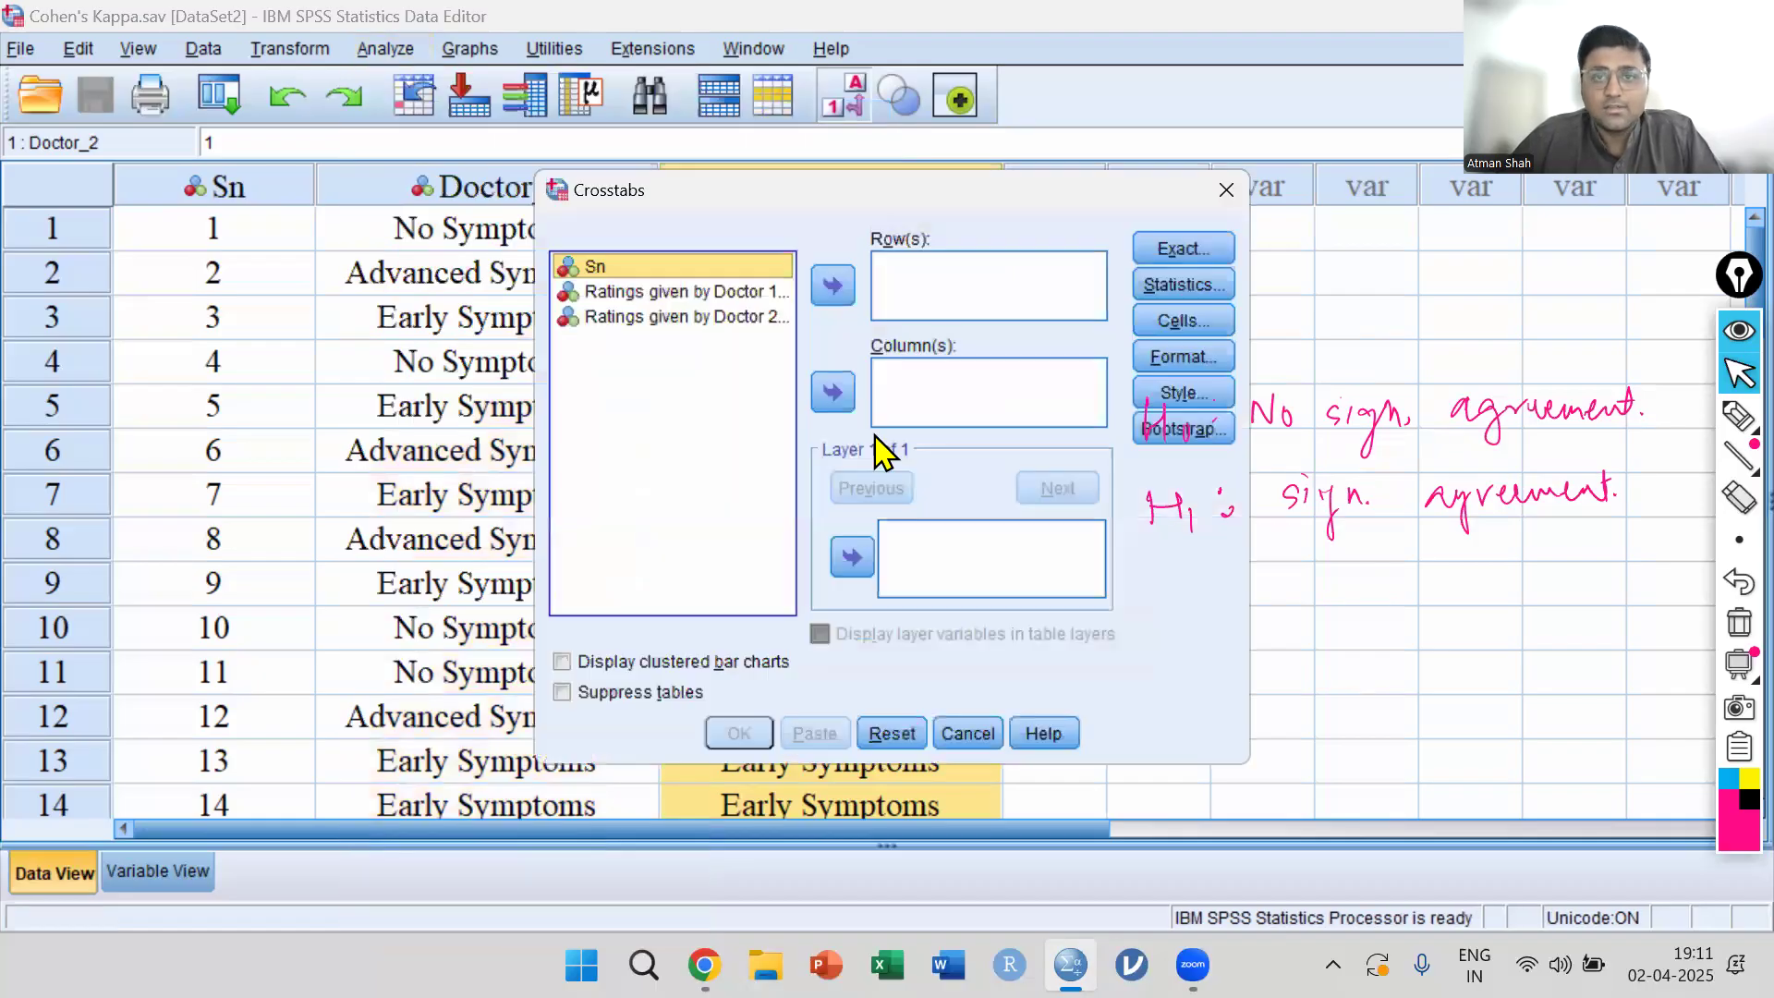
click(713, 291)
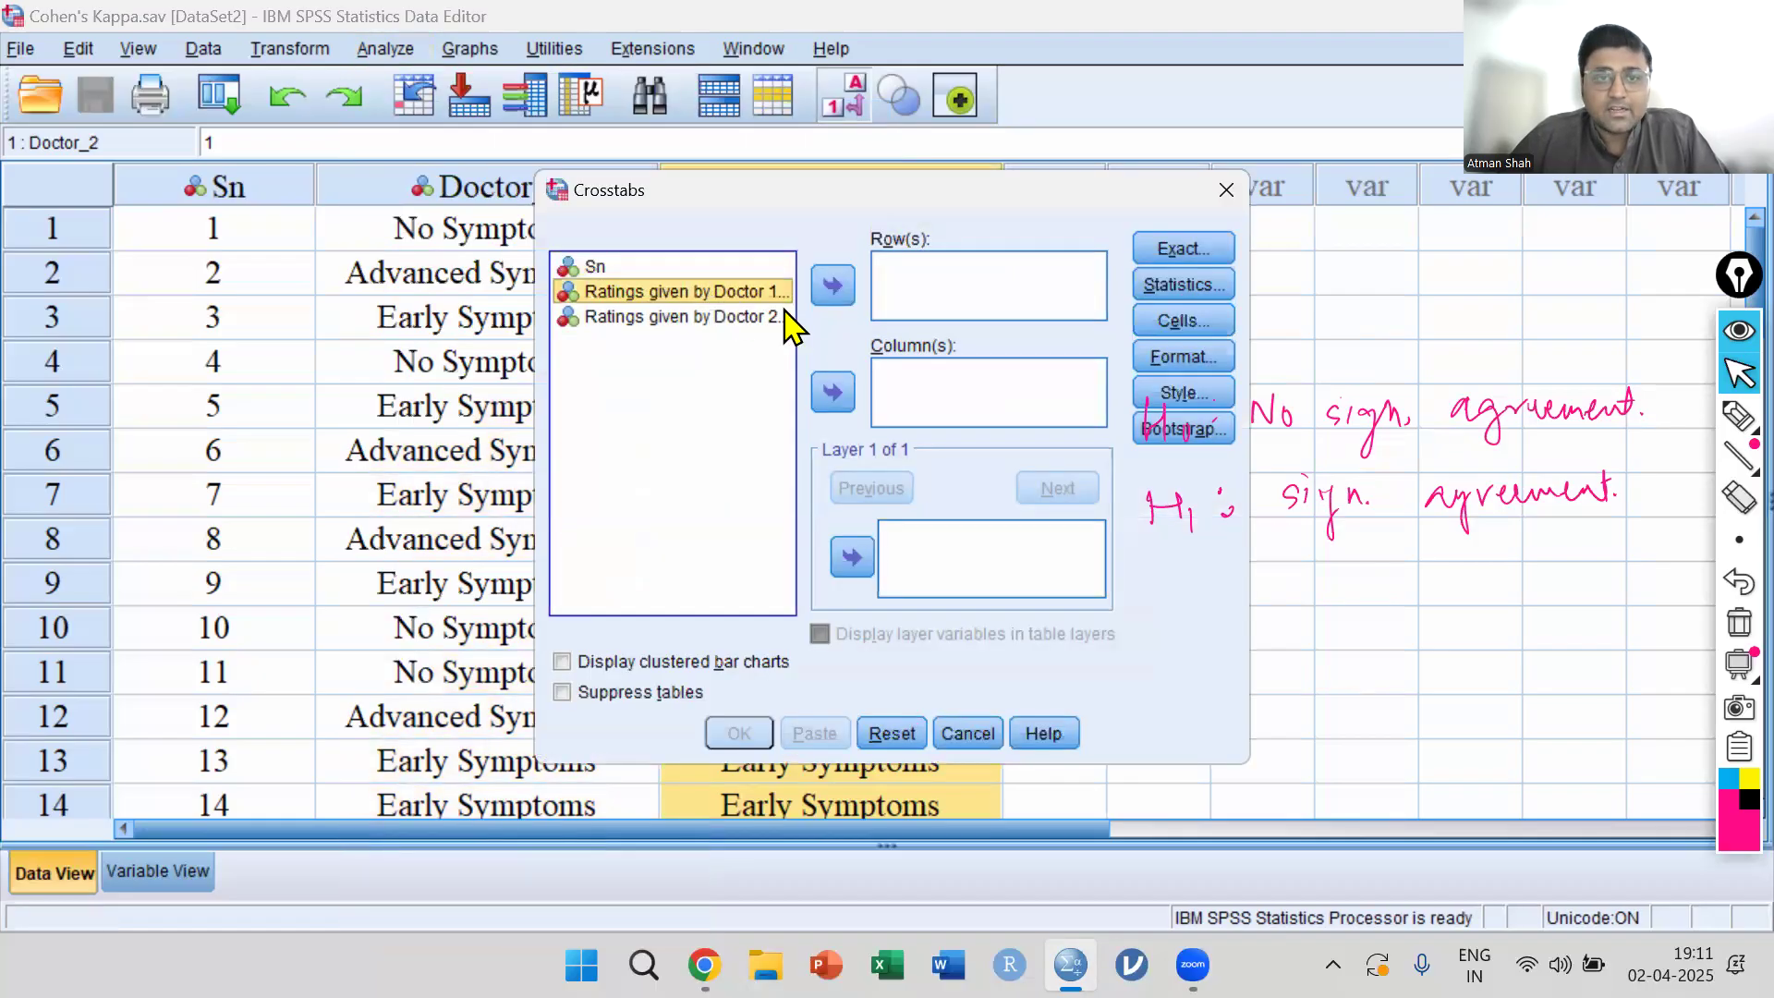
click(834, 294)
click(706, 297)
click(833, 392)
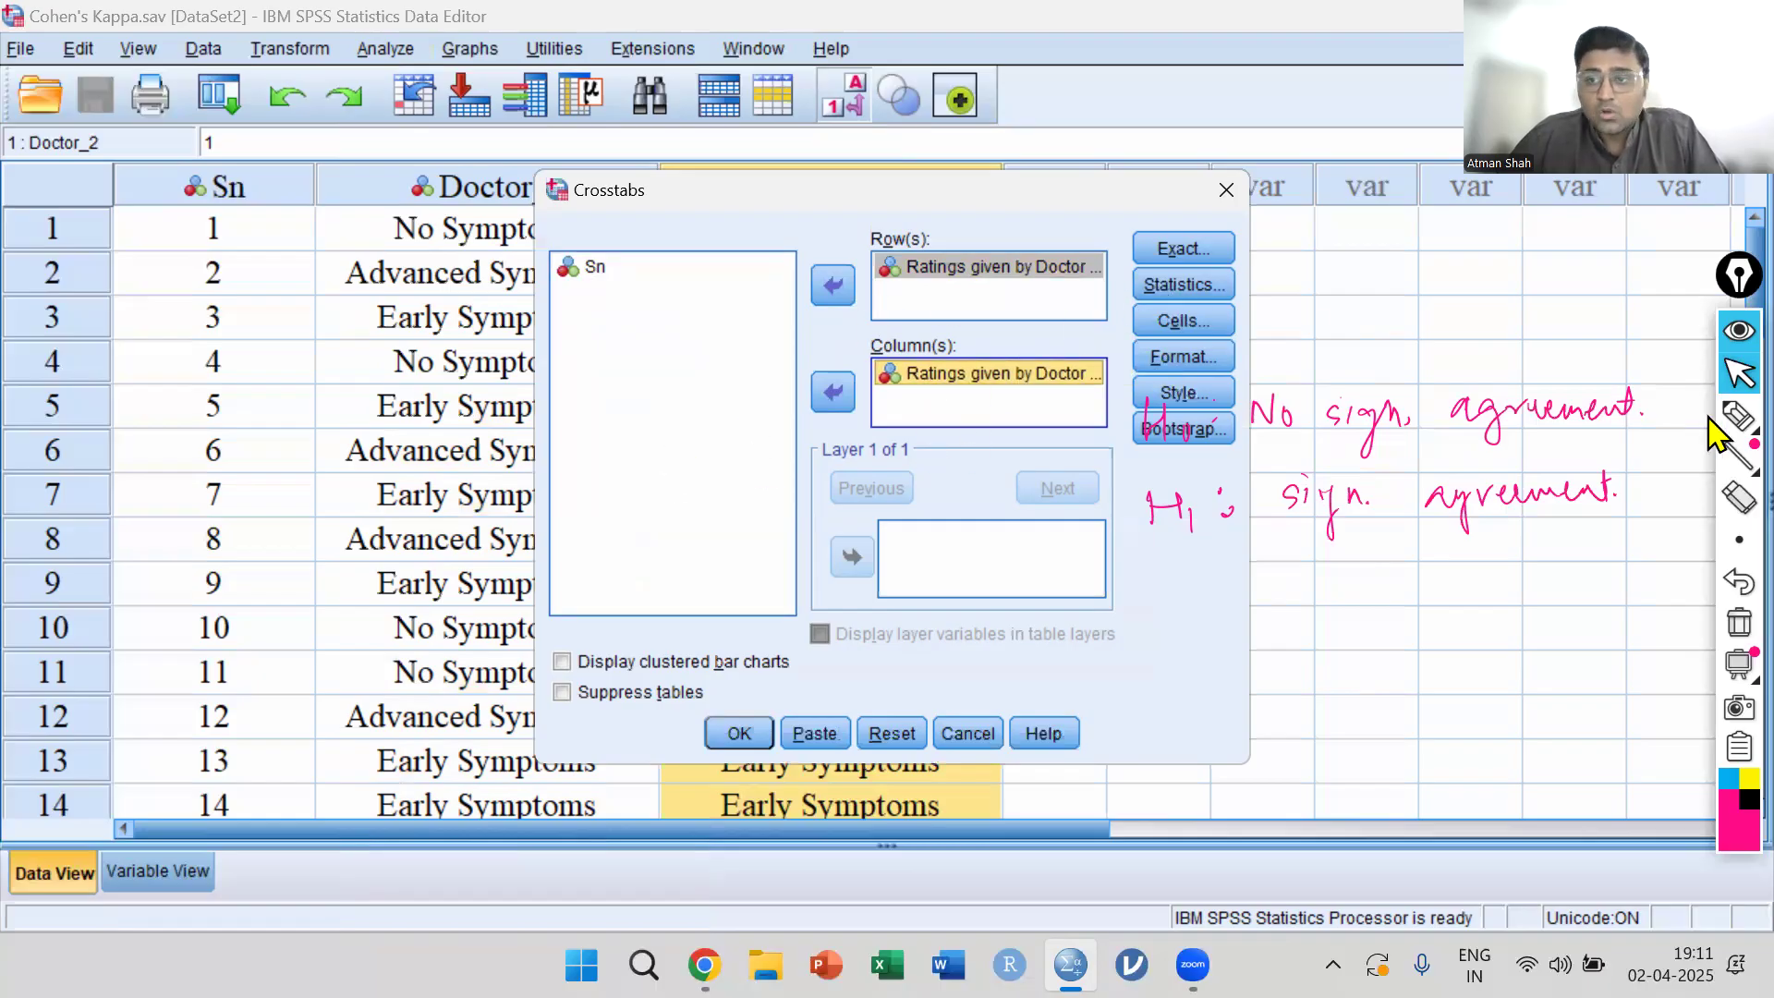
click(1737, 622)
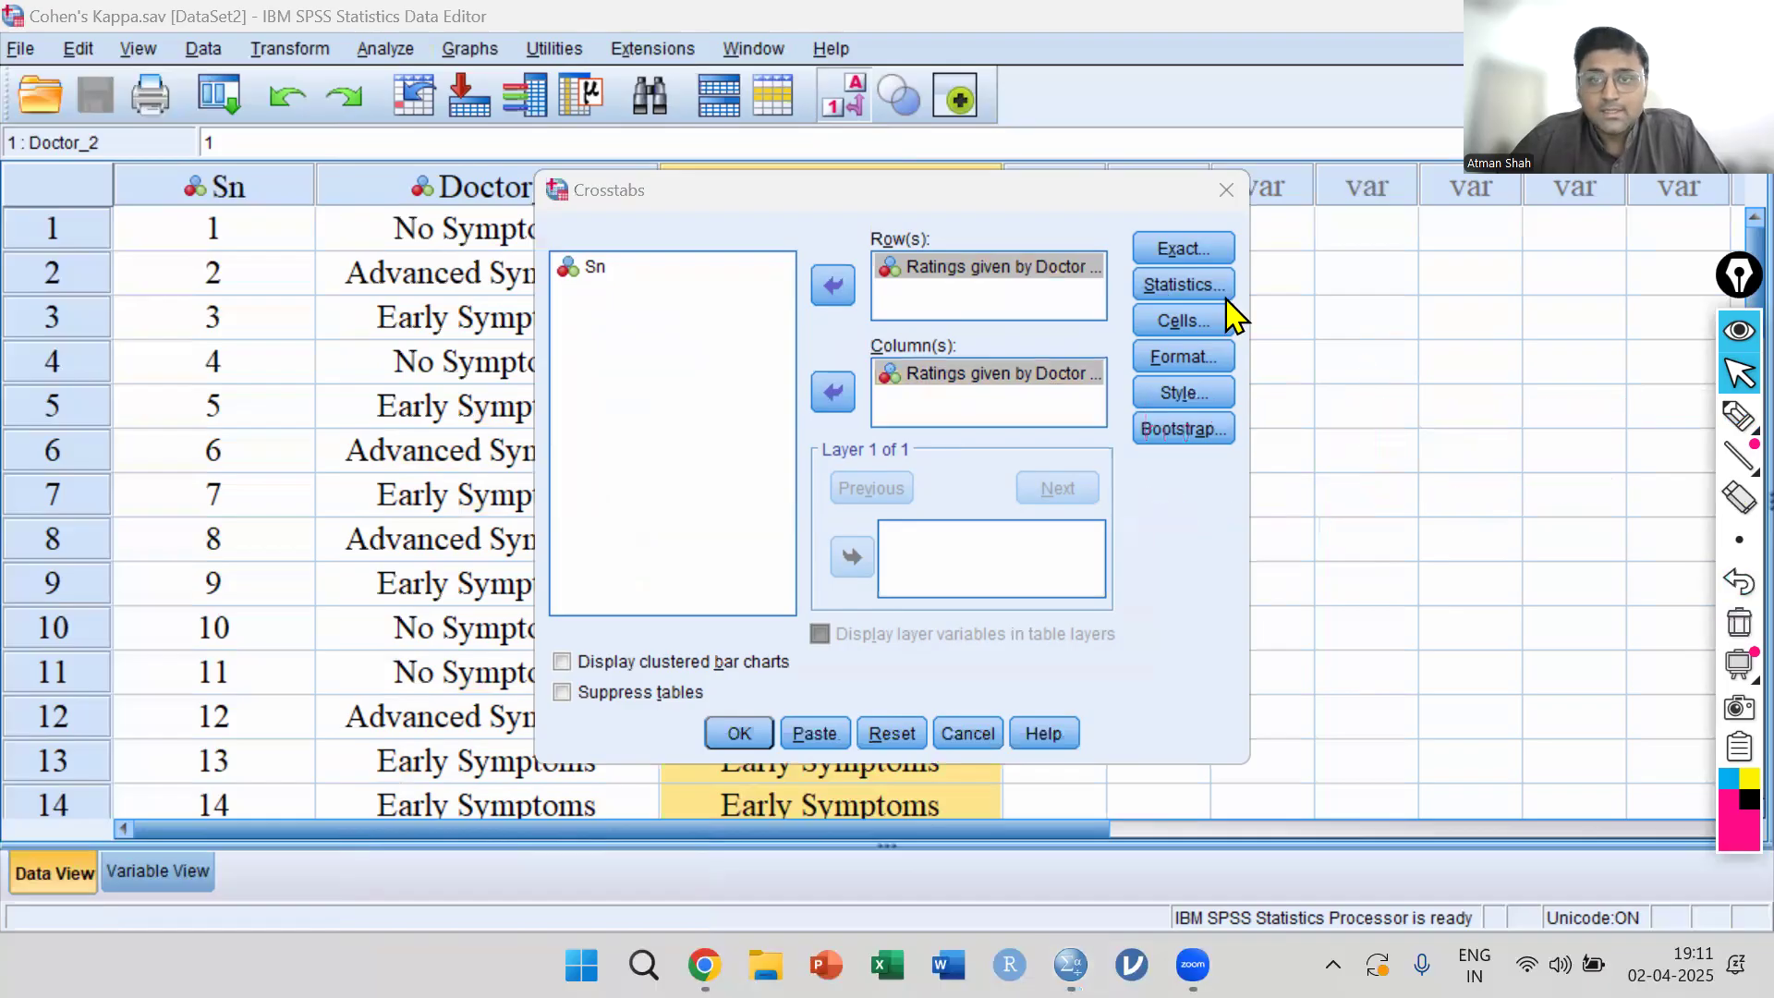
Enable the Kappa statistic for the crosstab and run the analysis
click(1181, 286)
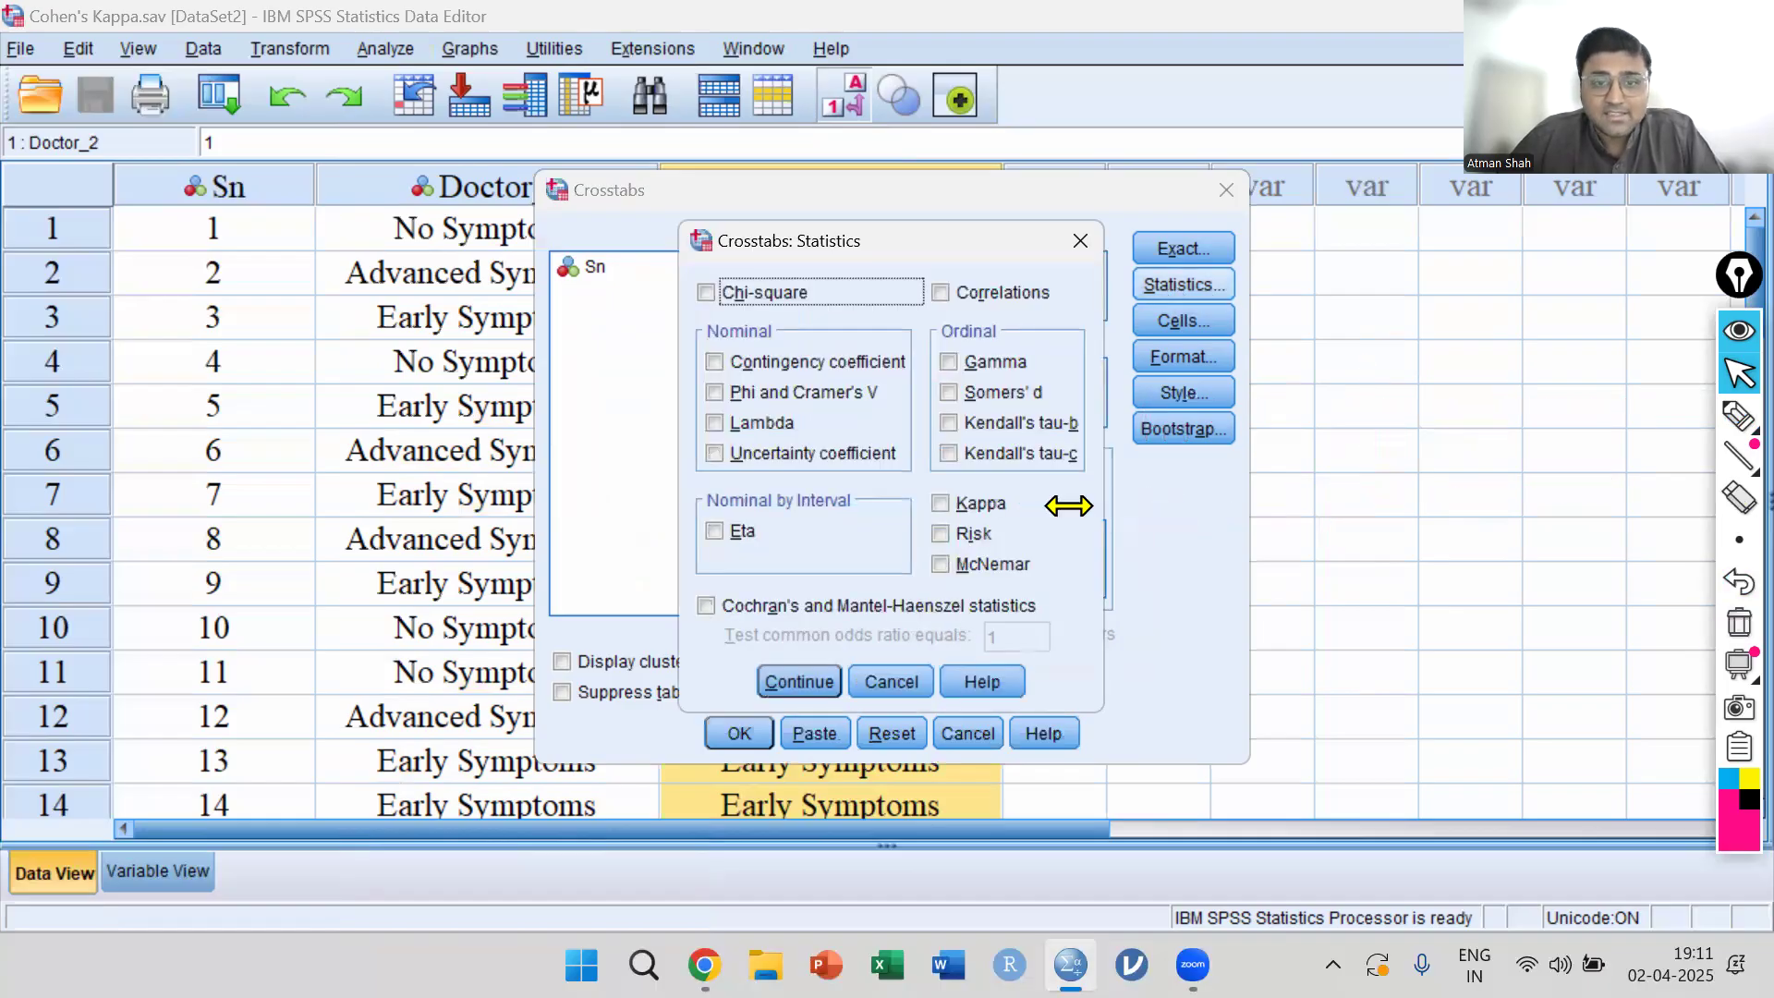
click(950, 507)
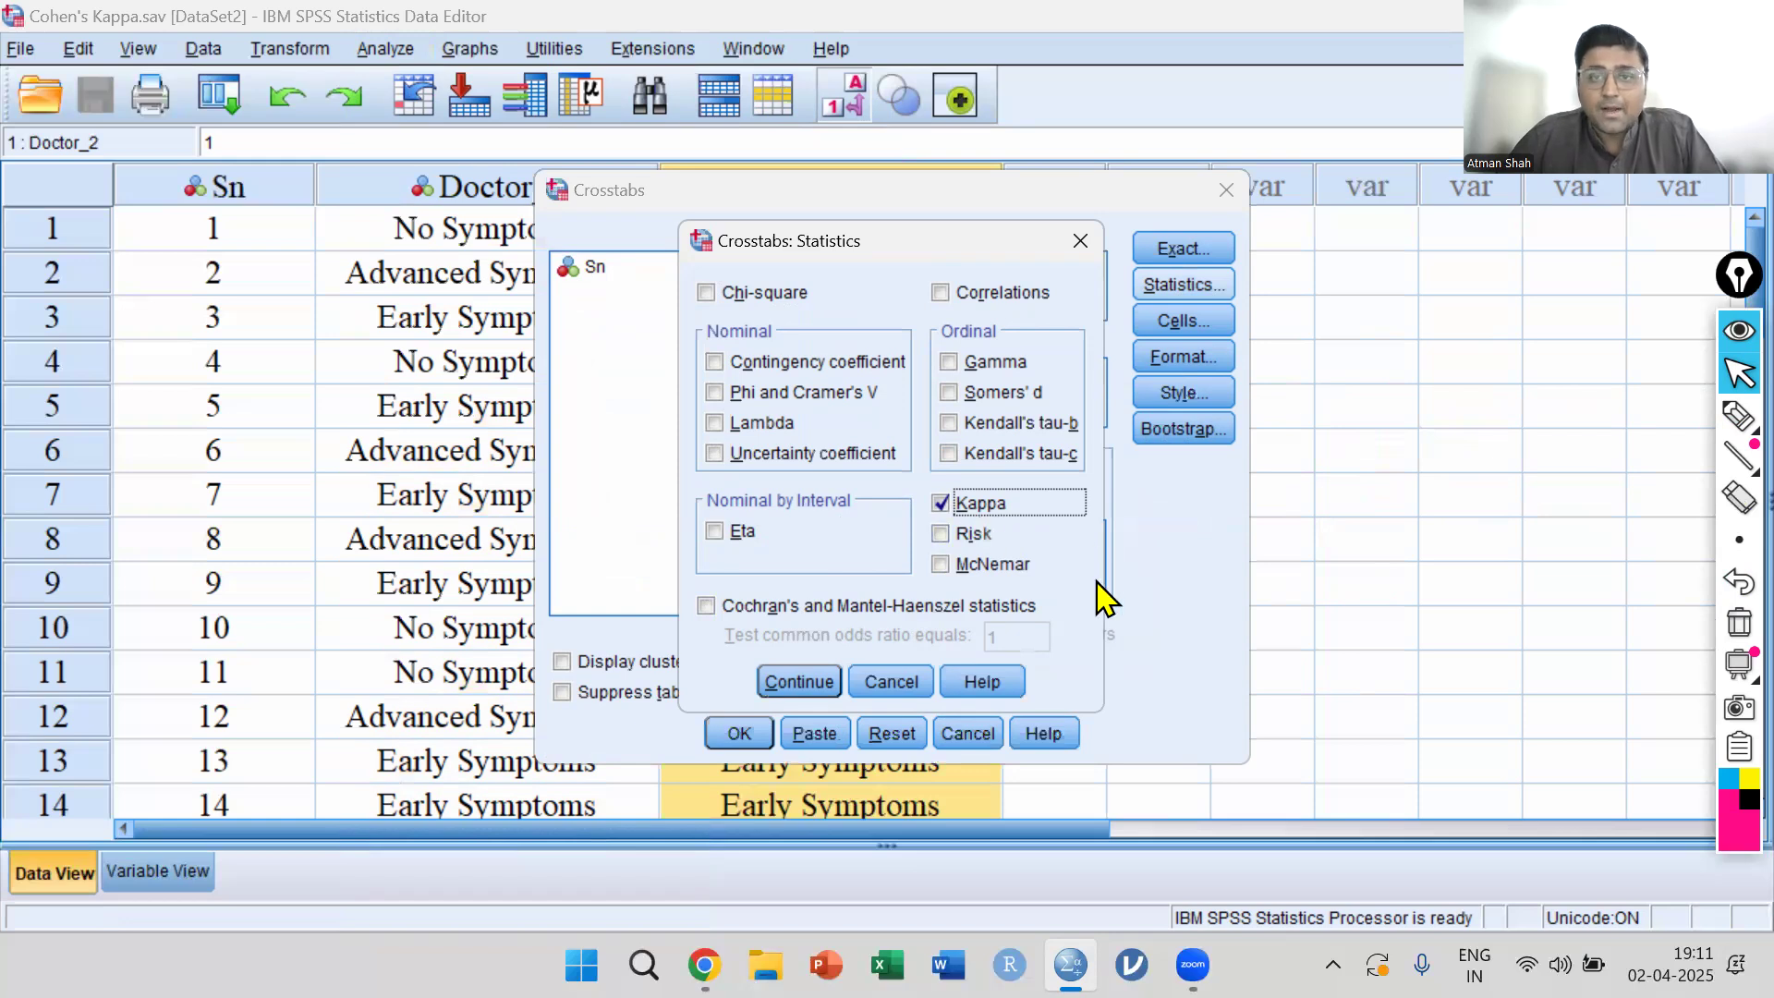
click(800, 688)
click(739, 734)
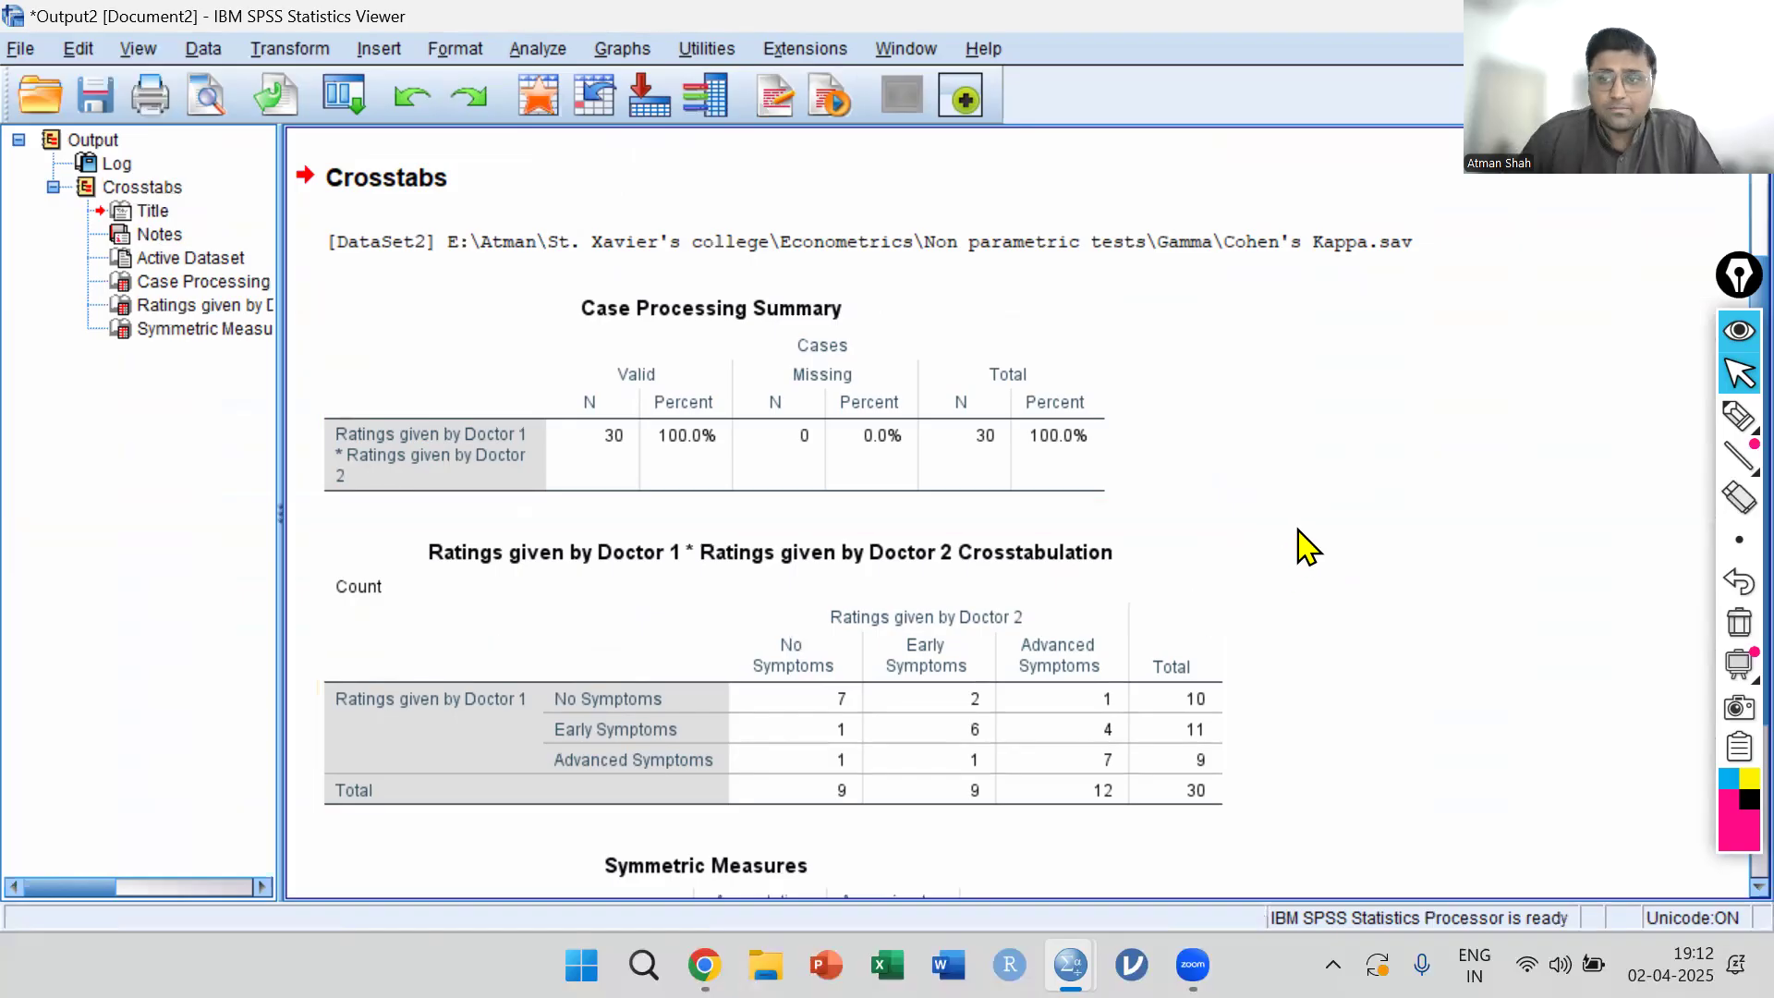
Mark the Doctor 1 and Doctor 2 headings of the crosstabulation in pink and circle the three diagonal counts where both ratings match
click(1739, 415)
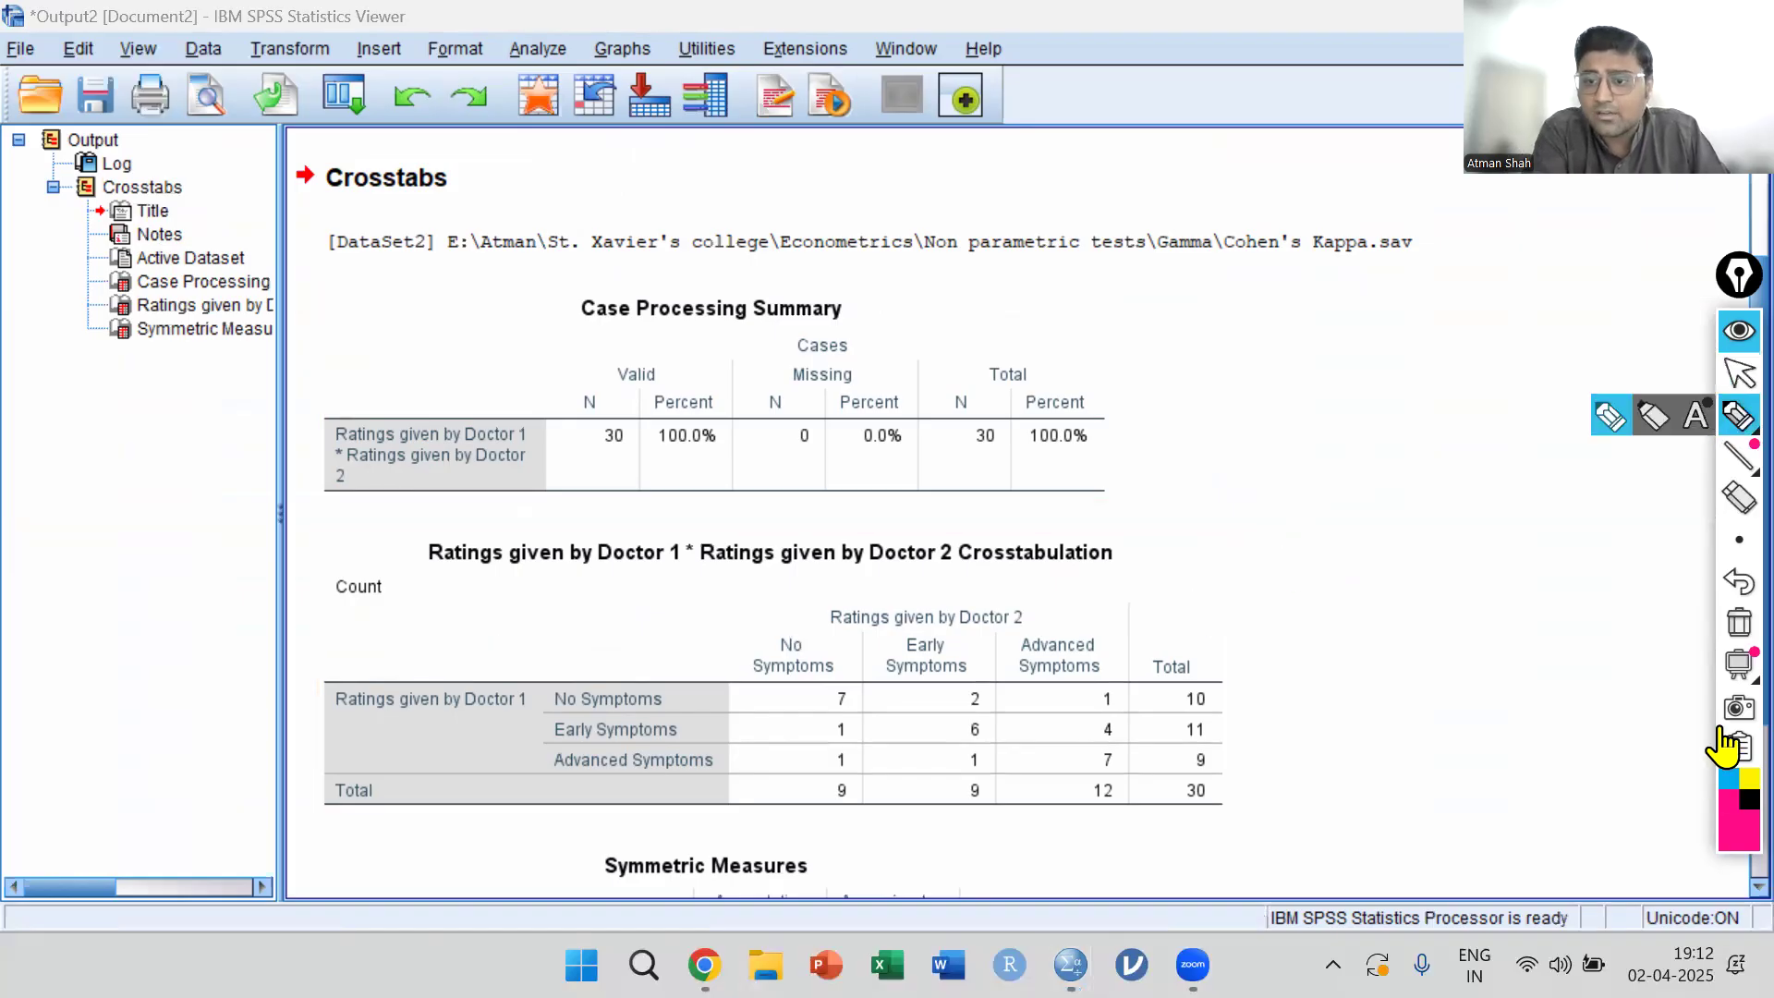
click(1726, 845)
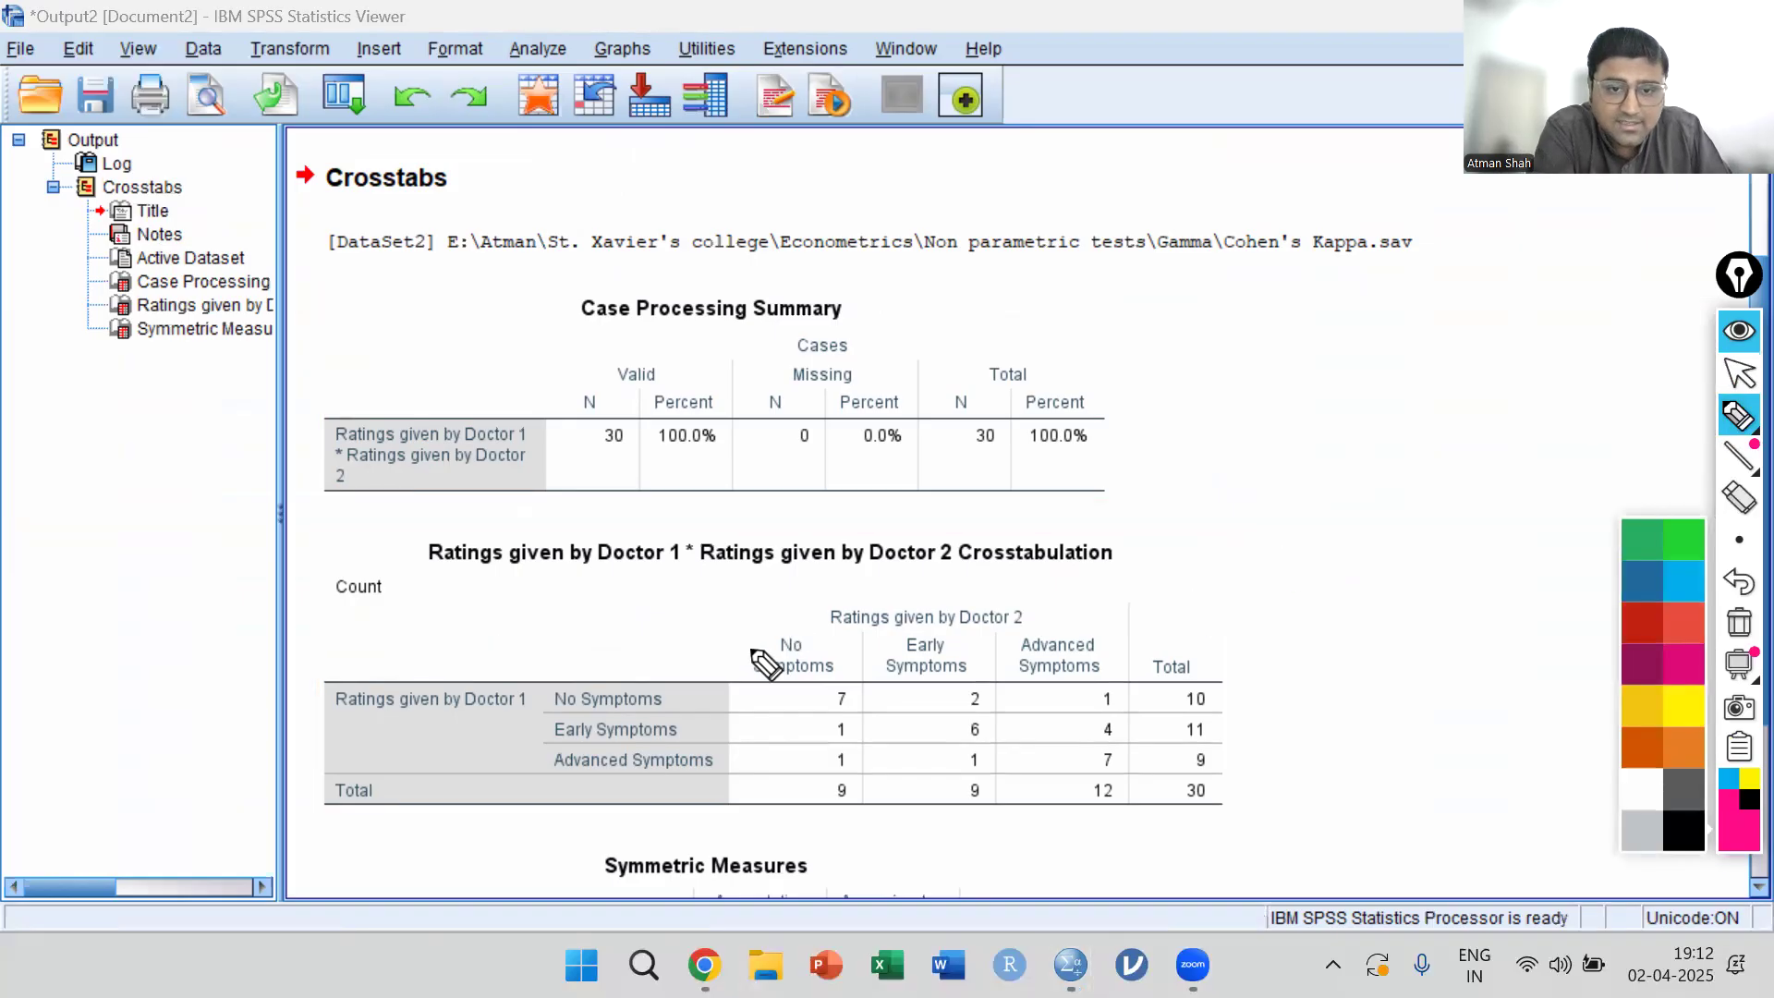
drag(338, 729, 525, 727)
mouse_move(1039, 602)
mouse_down()
mouse_move(1049, 617)
mouse_move(1136, 573)
mouse_up()
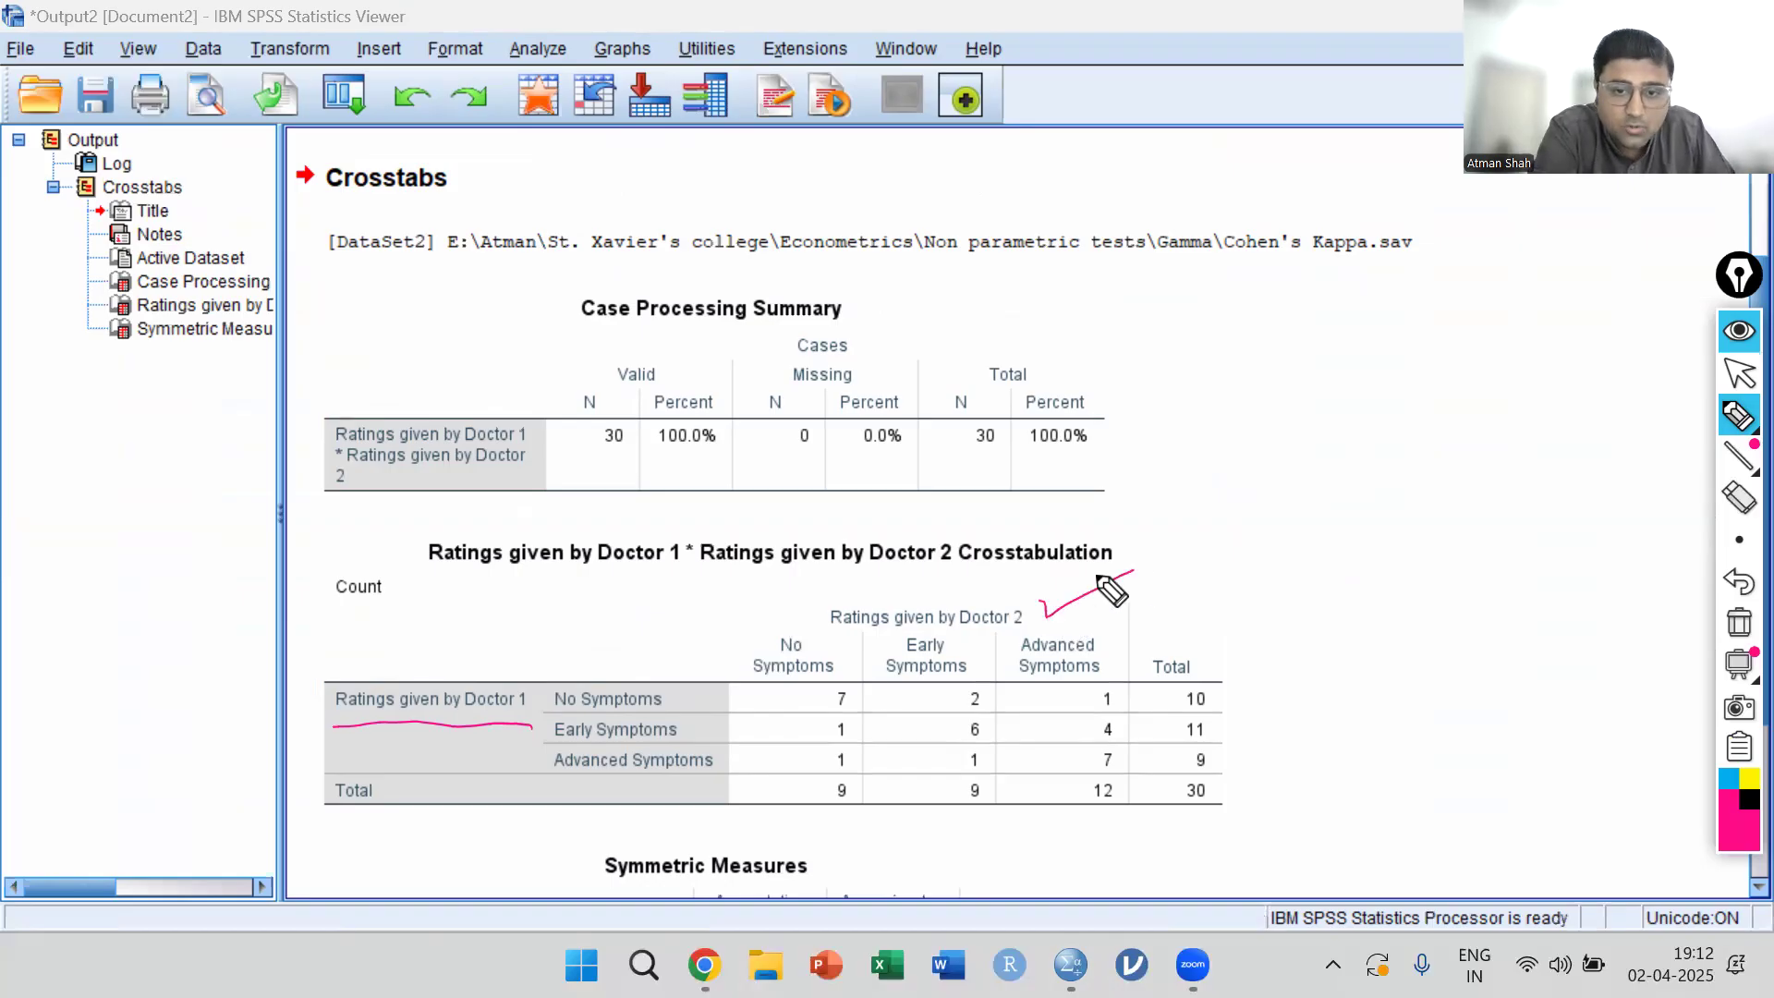
mouse_move(831, 667)
mouse_down()
mouse_move(821, 710)
mouse_move(864, 688)
mouse_move(817, 707)
mouse_up()
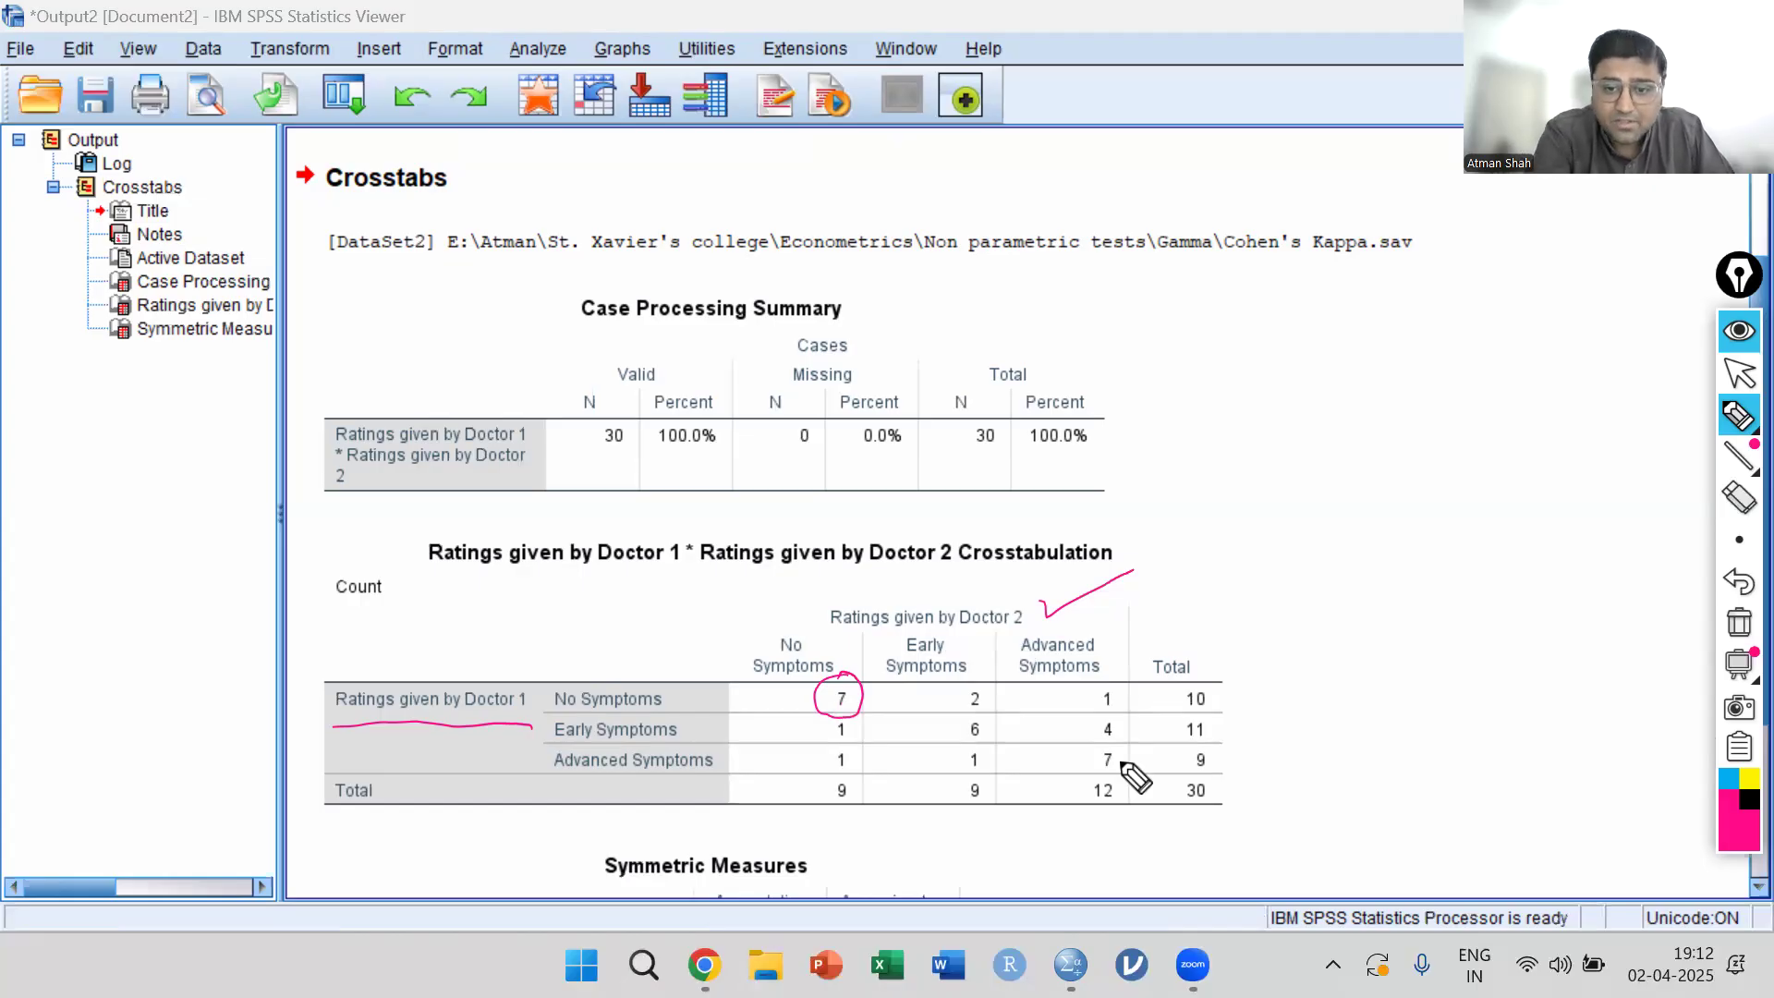
mouse_move(1114, 740)
mouse_down()
mouse_move(1098, 783)
mouse_move(1121, 760)
mouse_move(1079, 757)
mouse_up()
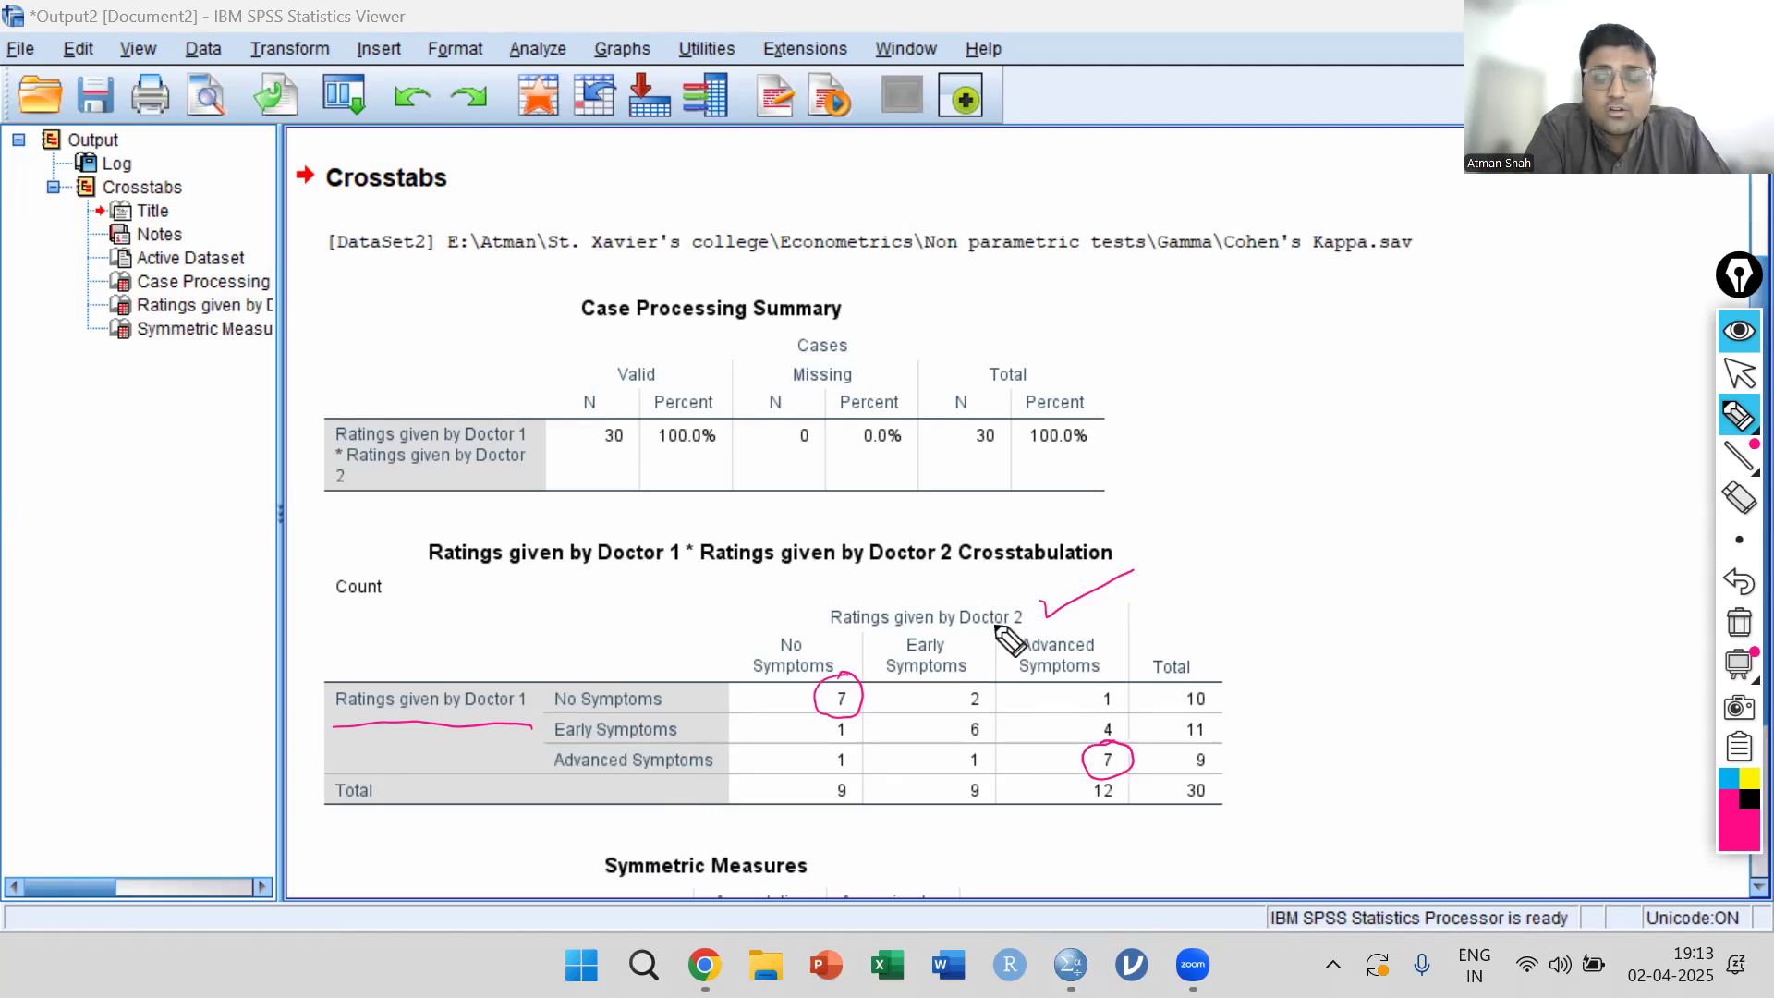
mouse_move(987, 712)
mouse_down()
mouse_move(966, 714)
mouse_move(989, 740)
mouse_move(967, 713)
mouse_move(943, 722)
mouse_up()
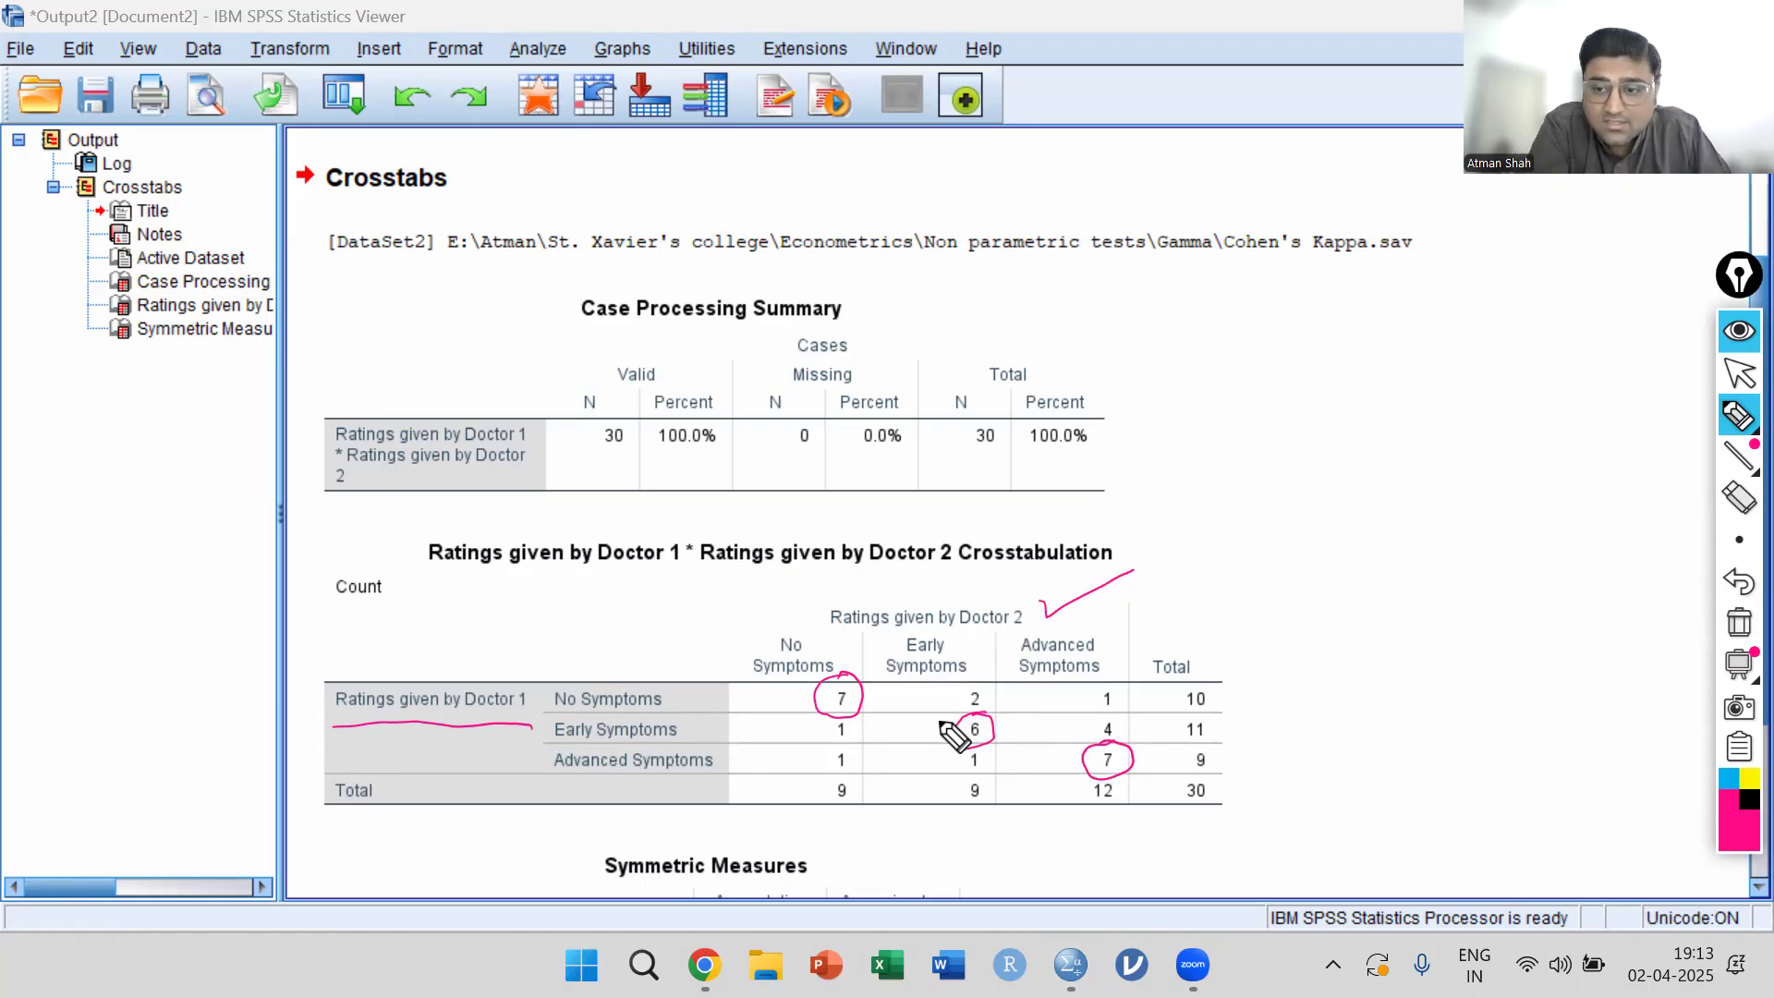
Circle the Advanced Symptoms by No Symptoms count in light blue, then clear all markings from the crosstabulation
click(1729, 779)
mouse_move(834, 745)
mouse_down()
mouse_move(864, 774)
mouse_move(826, 765)
mouse_up()
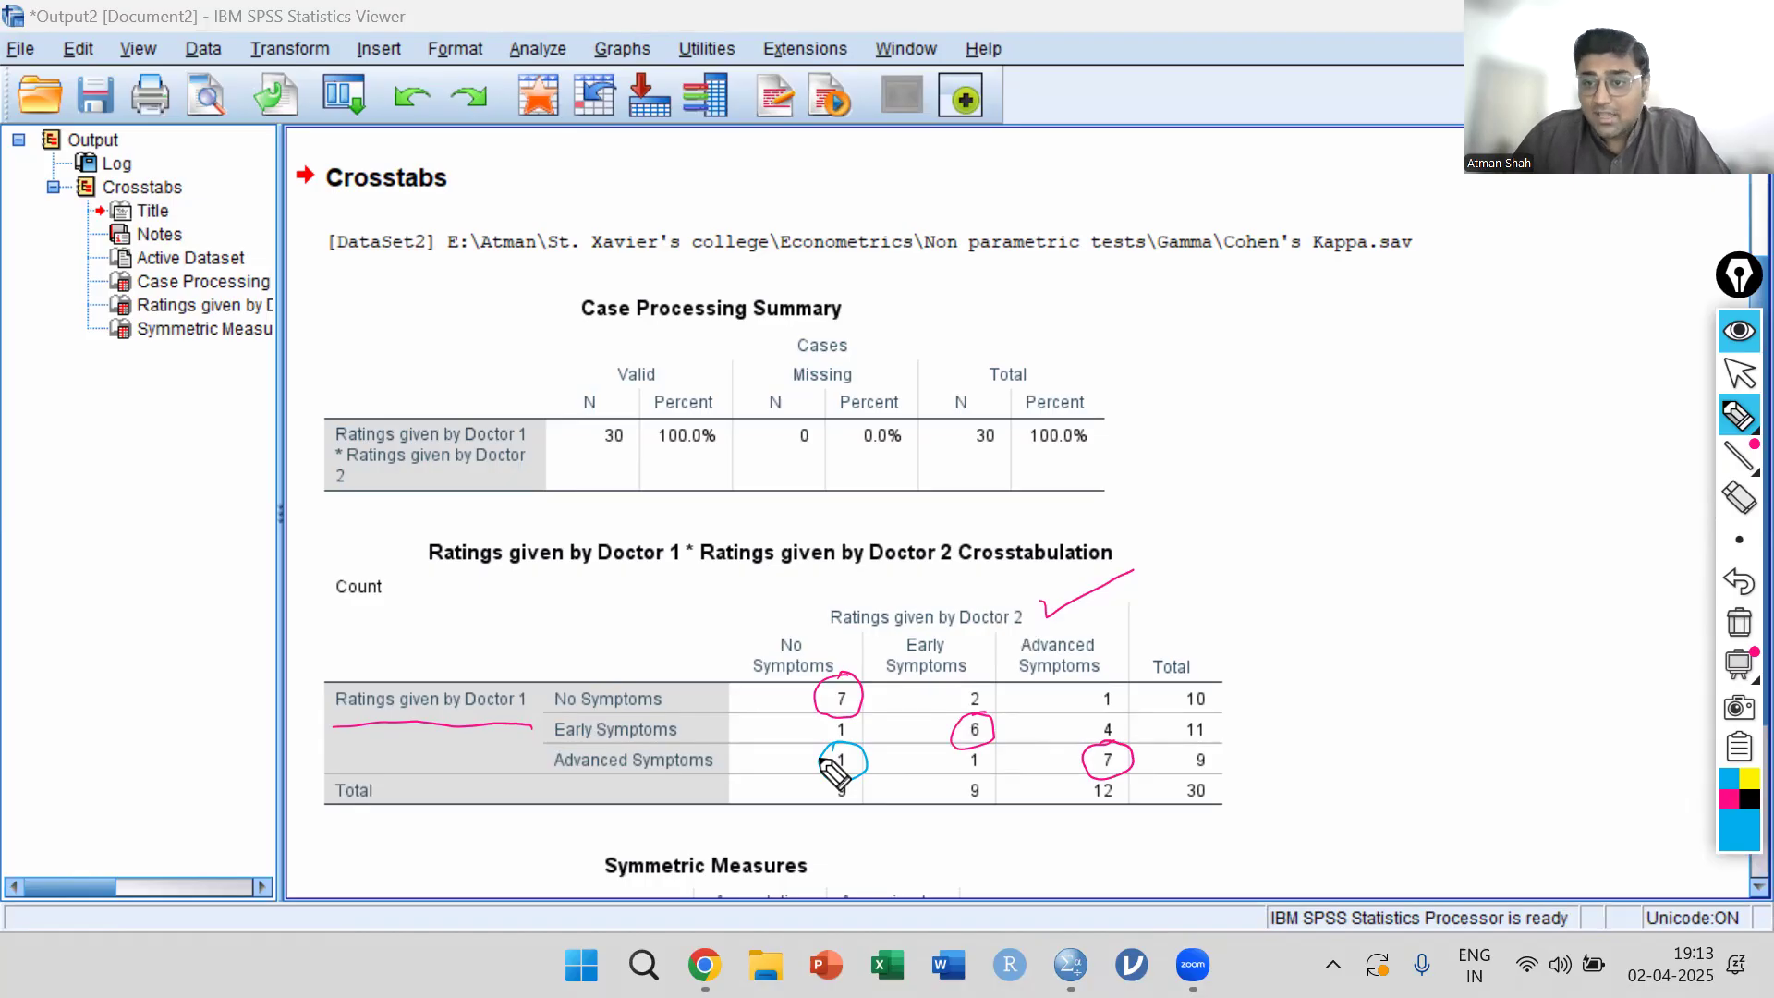
click(1739, 622)
click(1739, 373)
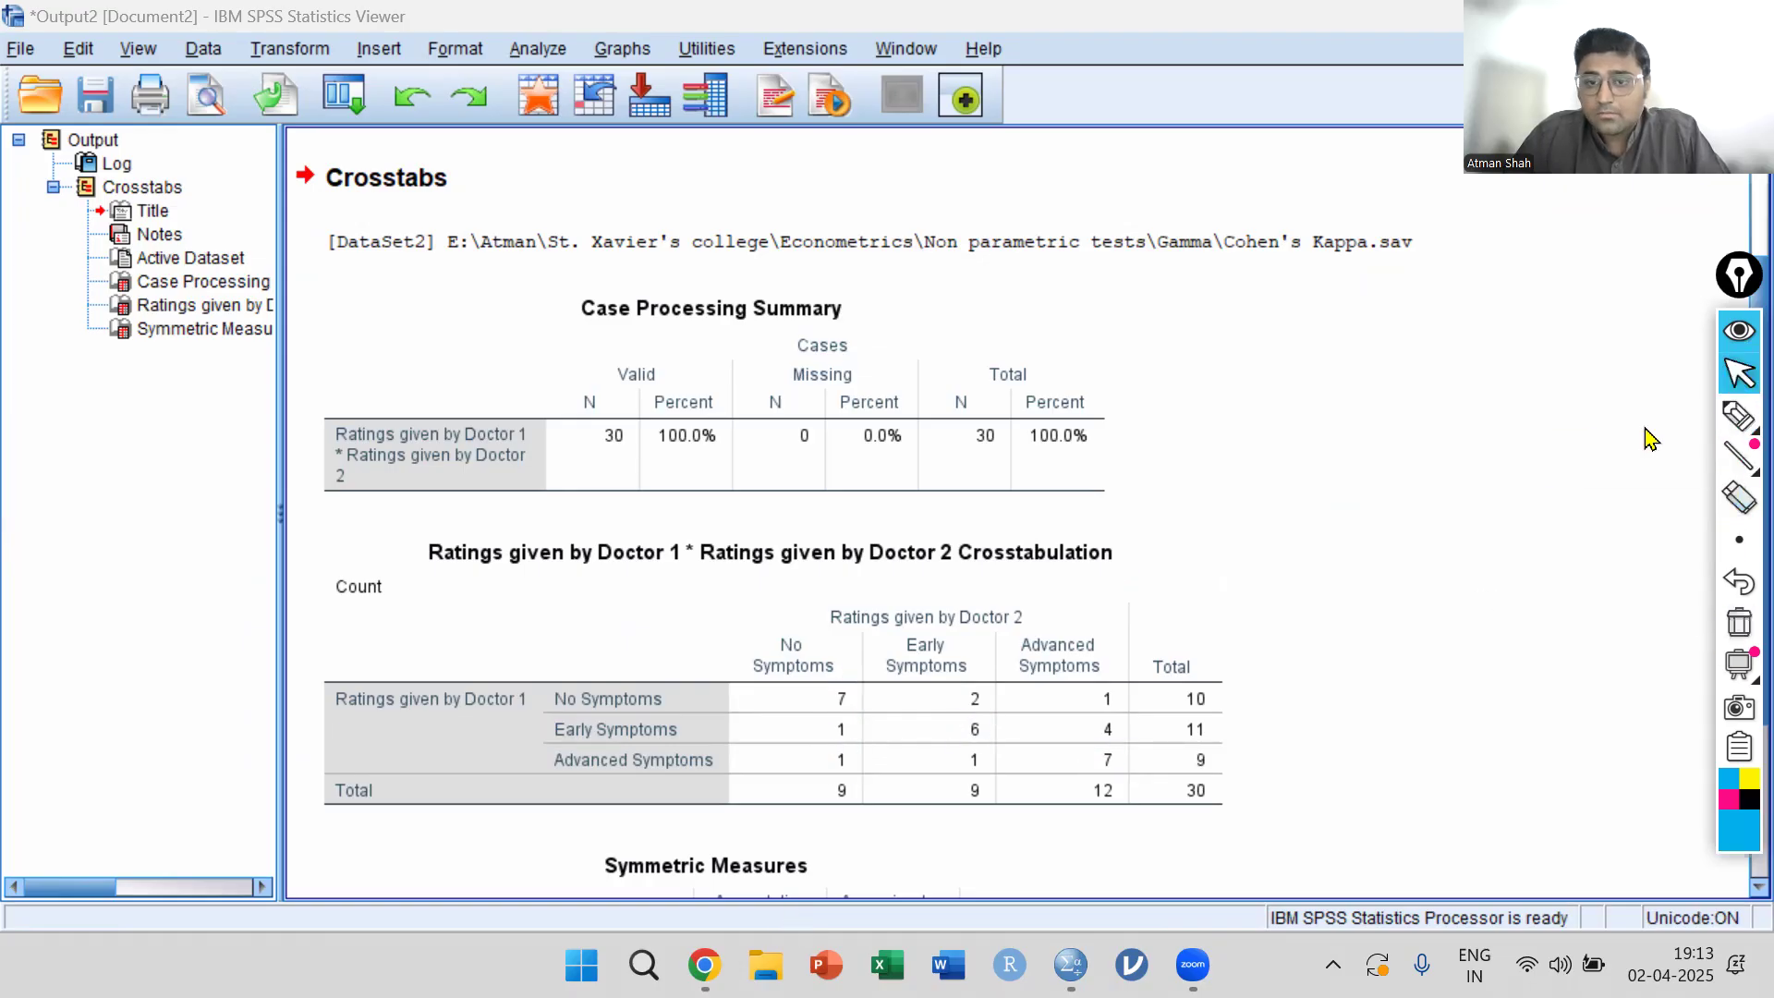
Circle the Kappa value and its significance in the Symmetric Measures table in pink, and write "<0.05 ⇒ reject H0" beside them
scroll(1326, 573, down, 3)
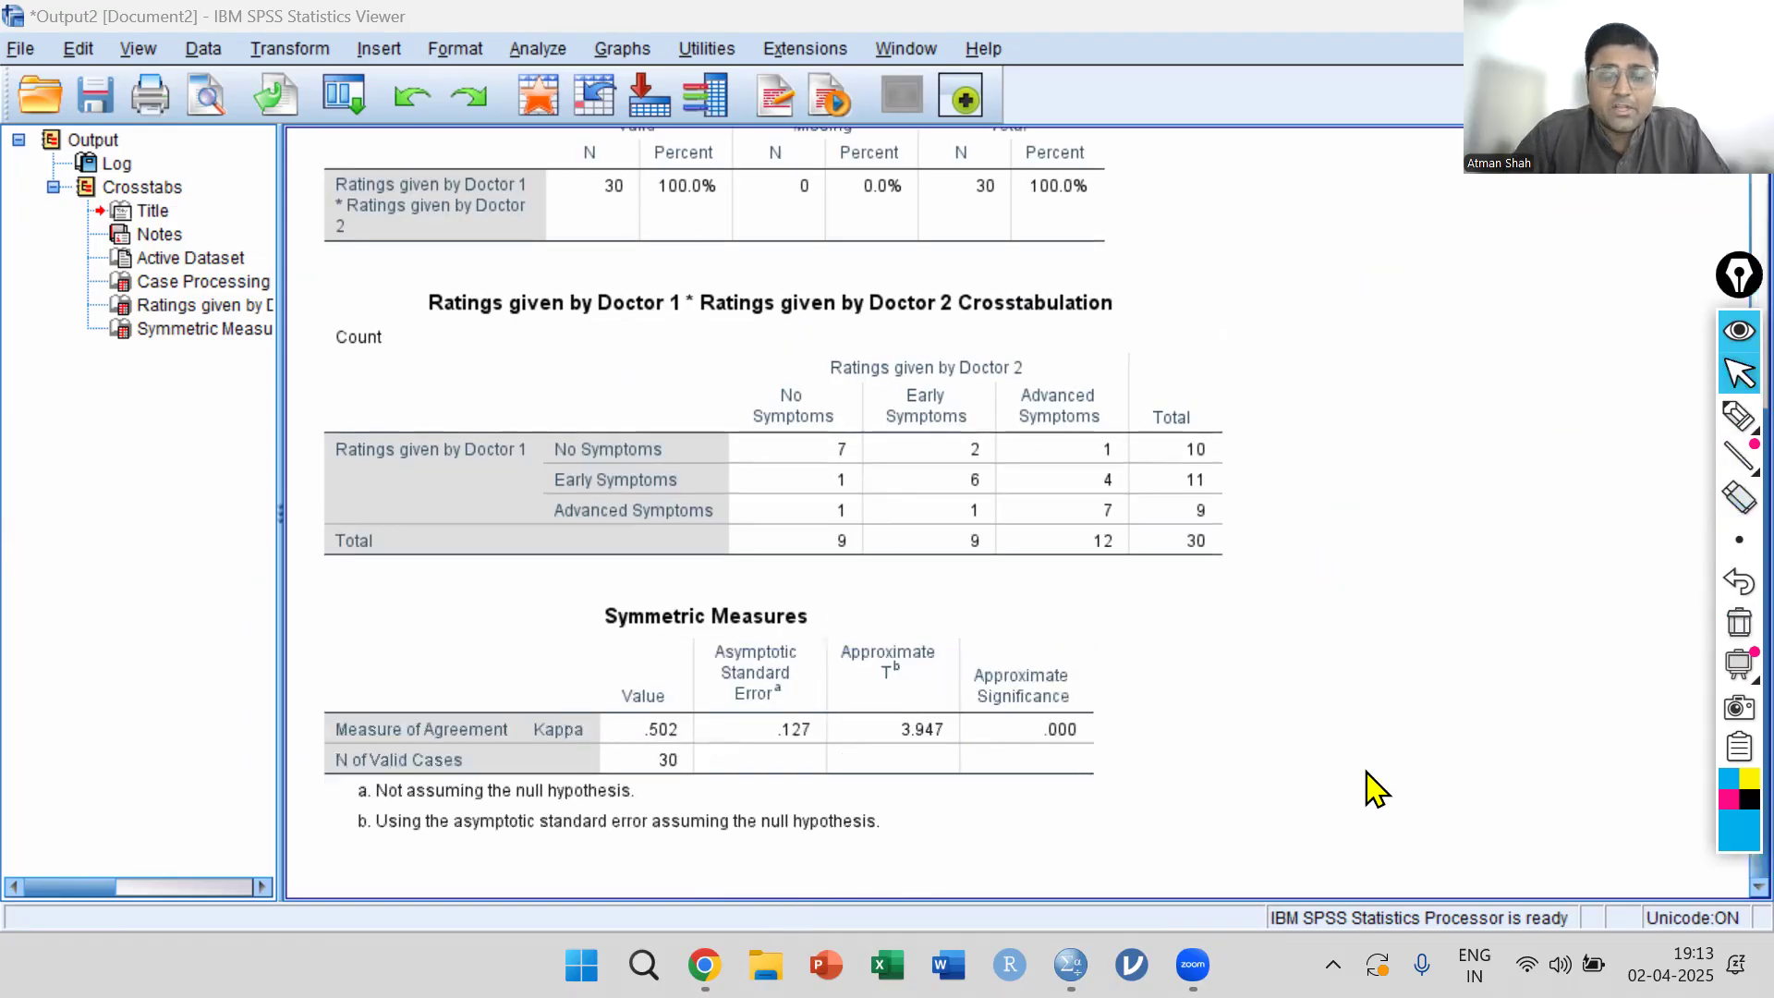
click(1728, 799)
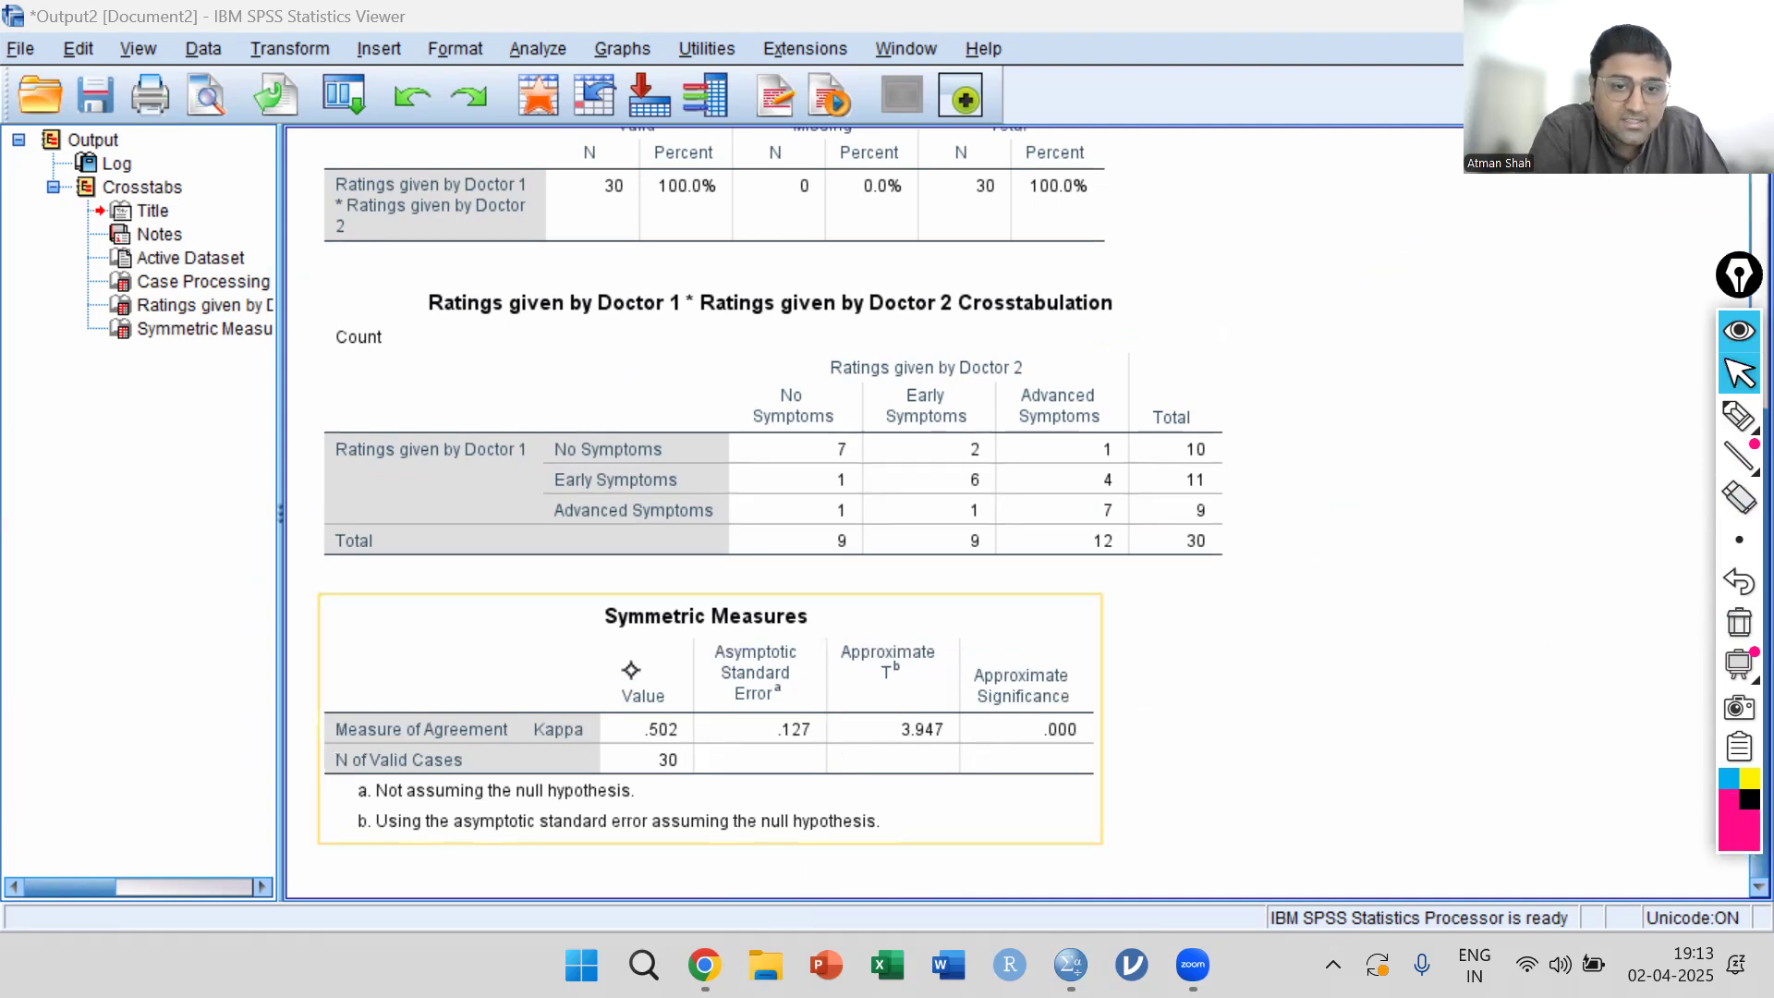
click(636, 665)
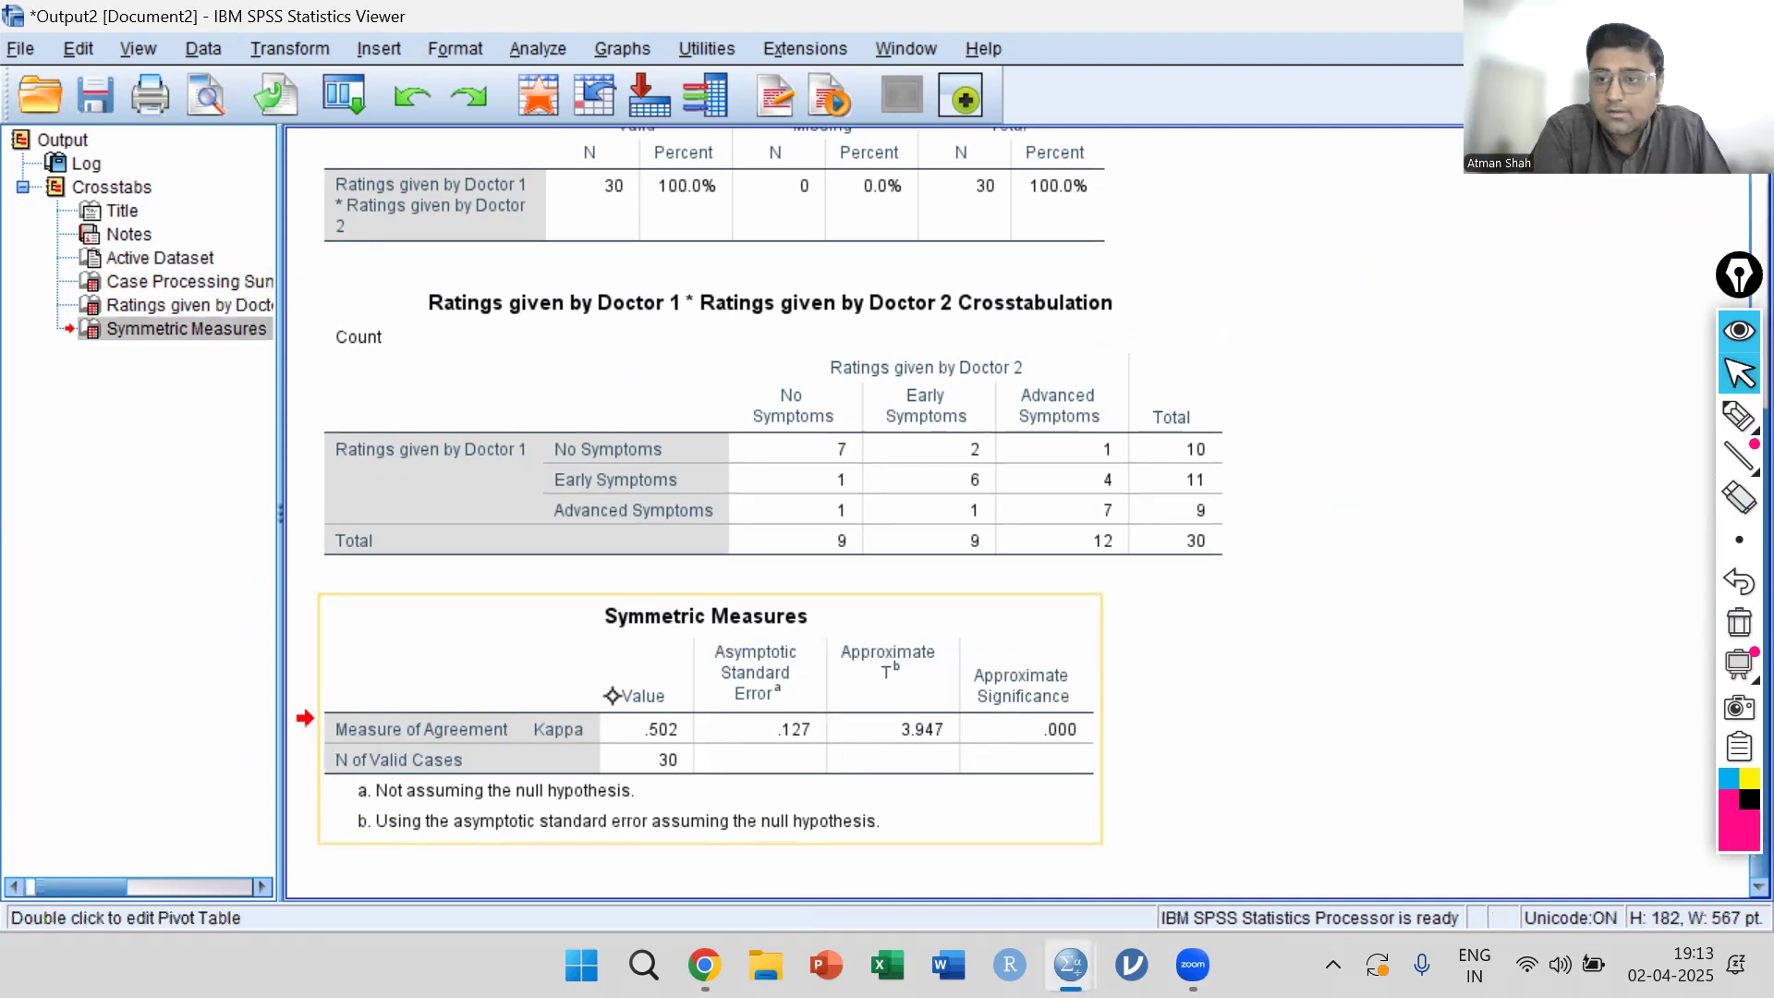
click(1739, 415)
mouse_move(633, 667)
mouse_down()
mouse_move(672, 754)
mouse_move(702, 658)
mouse_move(616, 709)
mouse_up()
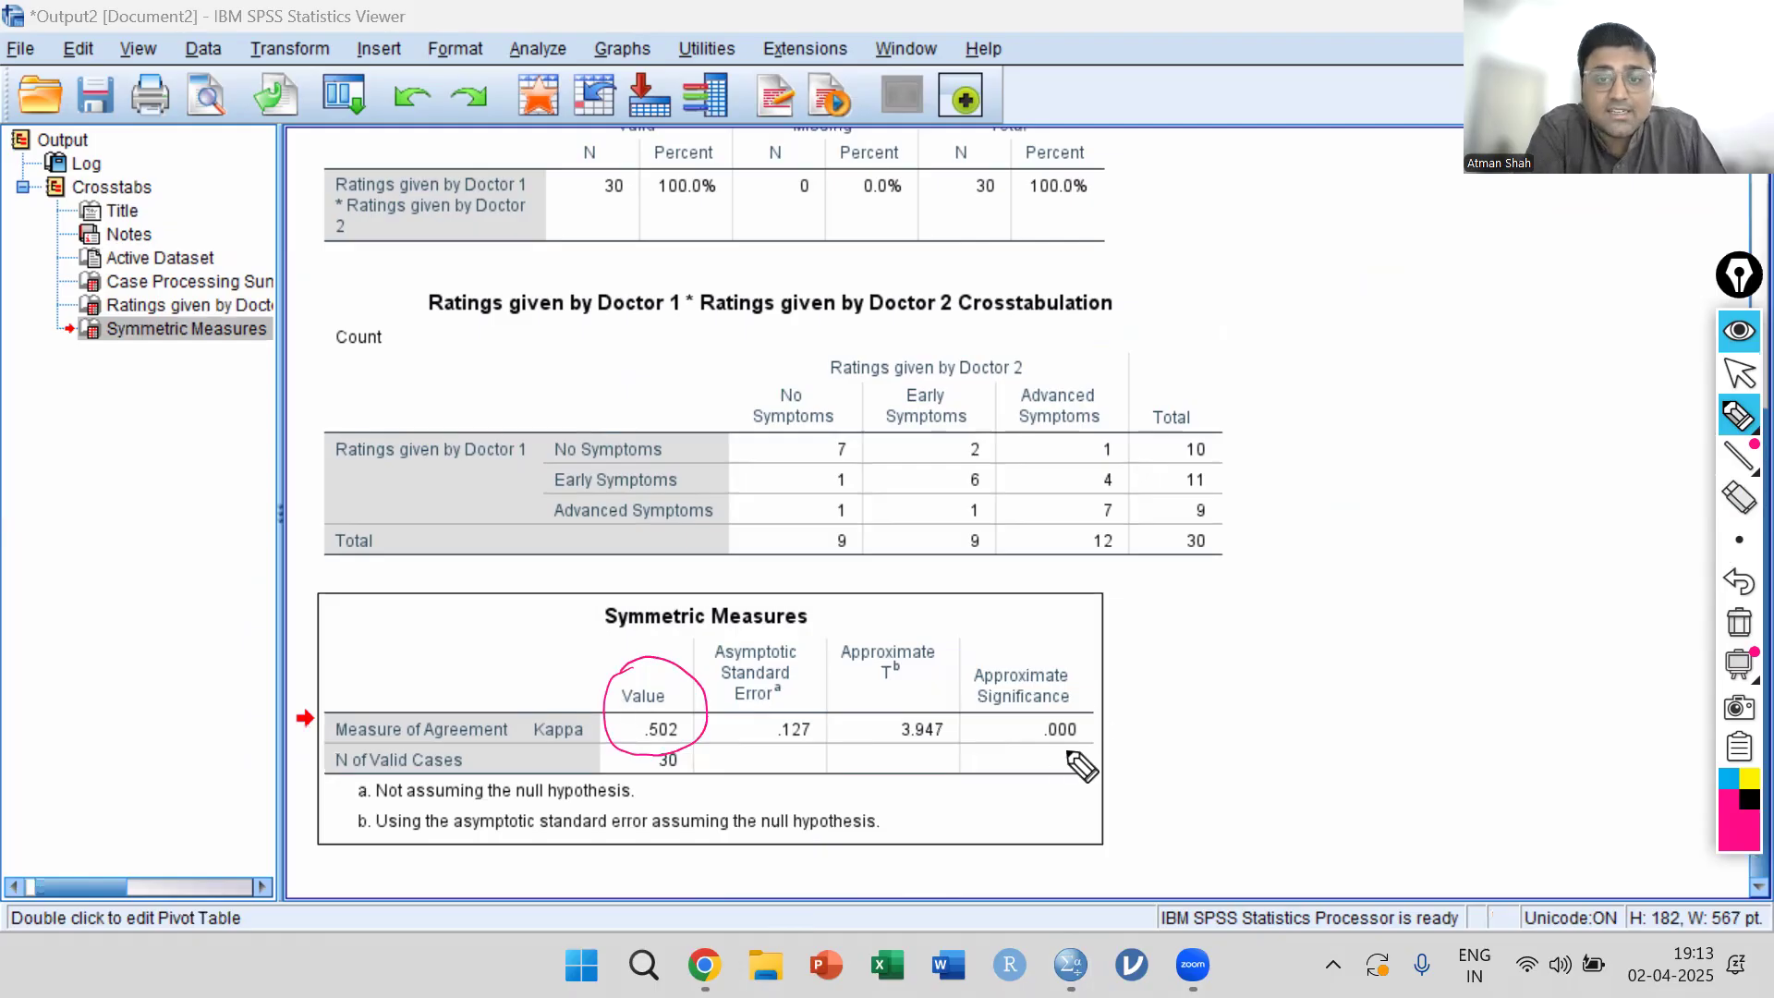
mouse_move(1083, 689)
mouse_down()
mouse_move(1150, 684)
mouse_move(1155, 704)
mouse_move(1247, 681)
mouse_move(1229, 684)
mouse_up()
mouse_move(1146, 753)
mouse_down()
mouse_move(1258, 697)
mouse_move(1288, 641)
mouse_move(1405, 594)
mouse_move(1461, 625)
mouse_move(1430, 565)
mouse_move(1528, 555)
mouse_move(1568, 527)
mouse_move(1582, 548)
mouse_up()
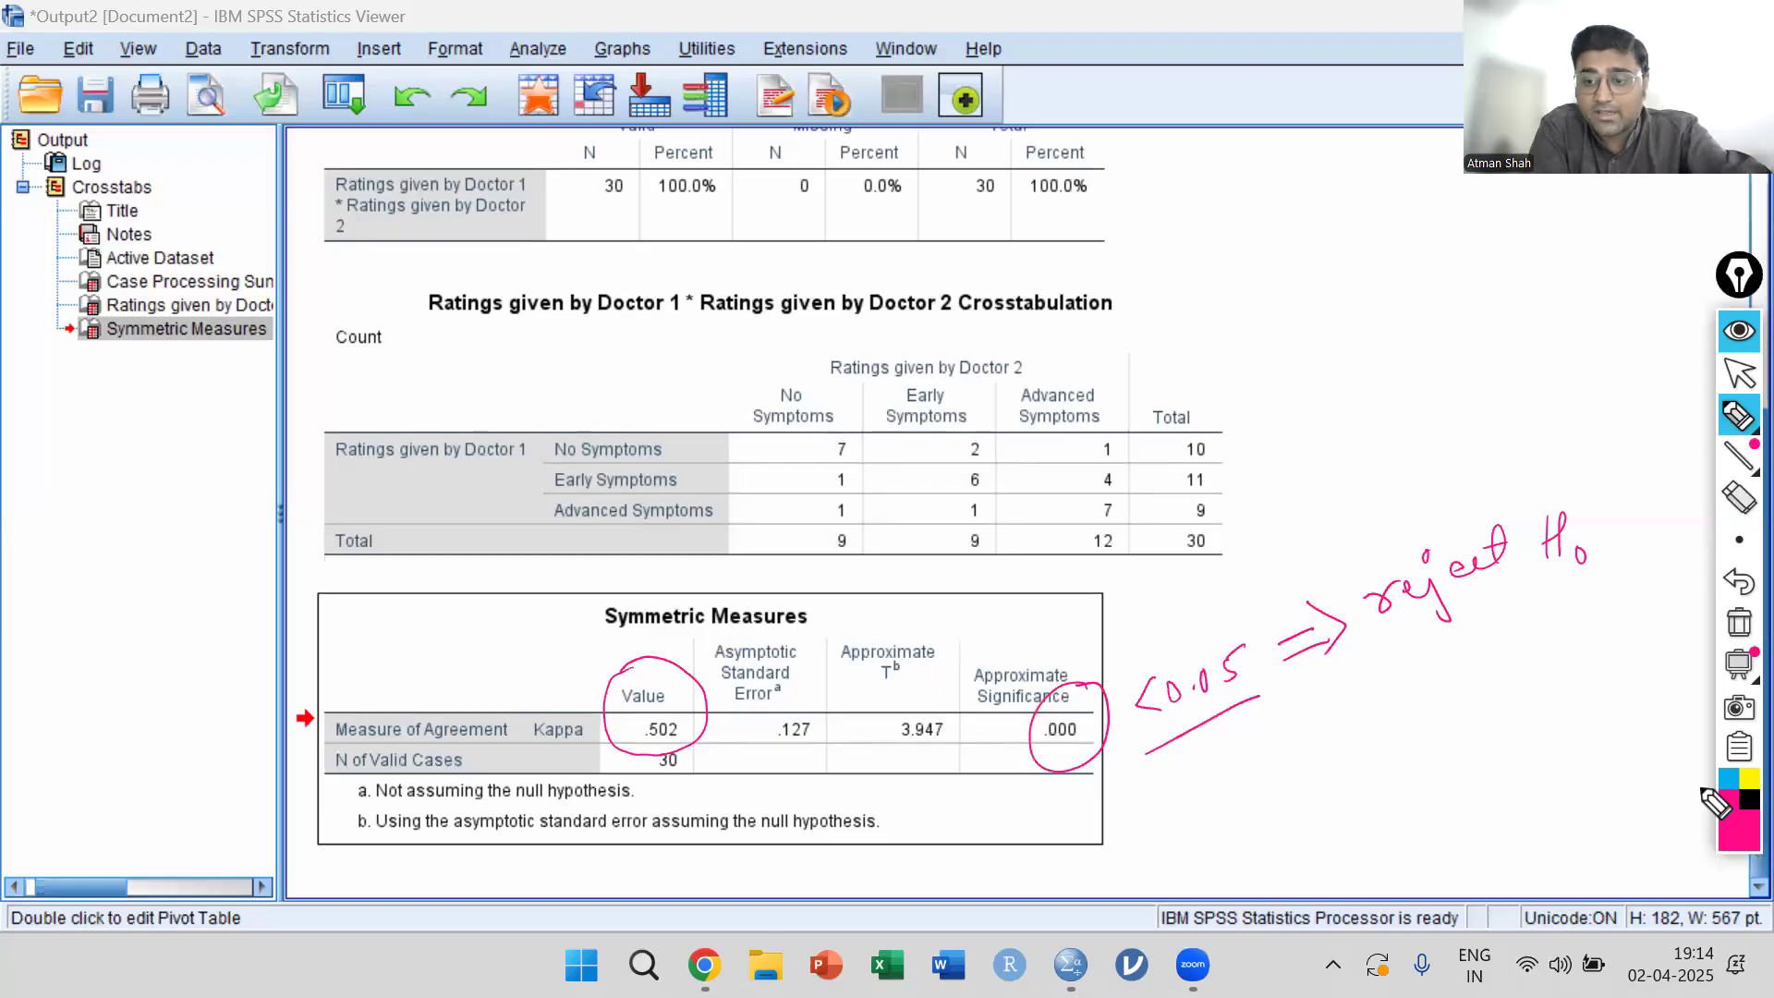
Handwrite "sig. Agreement", "0.502" and "moderate" in black beside the Symmetric Measures table, then clear all annotations
click(1746, 801)
mouse_move(1238, 783)
mouse_down()
mouse_move(1301, 775)
mouse_move(1571, 647)
mouse_move(1596, 632)
mouse_move(1586, 605)
mouse_up()
drag(1571, 625, 1613, 609)
mouse_move(1388, 813)
mouse_down()
mouse_move(1391, 830)
mouse_move(1508, 754)
mouse_up()
mouse_move(1452, 819)
mouse_down()
mouse_move(1397, 855)
mouse_move(1559, 753)
mouse_up()
drag(1460, 864, 1637, 760)
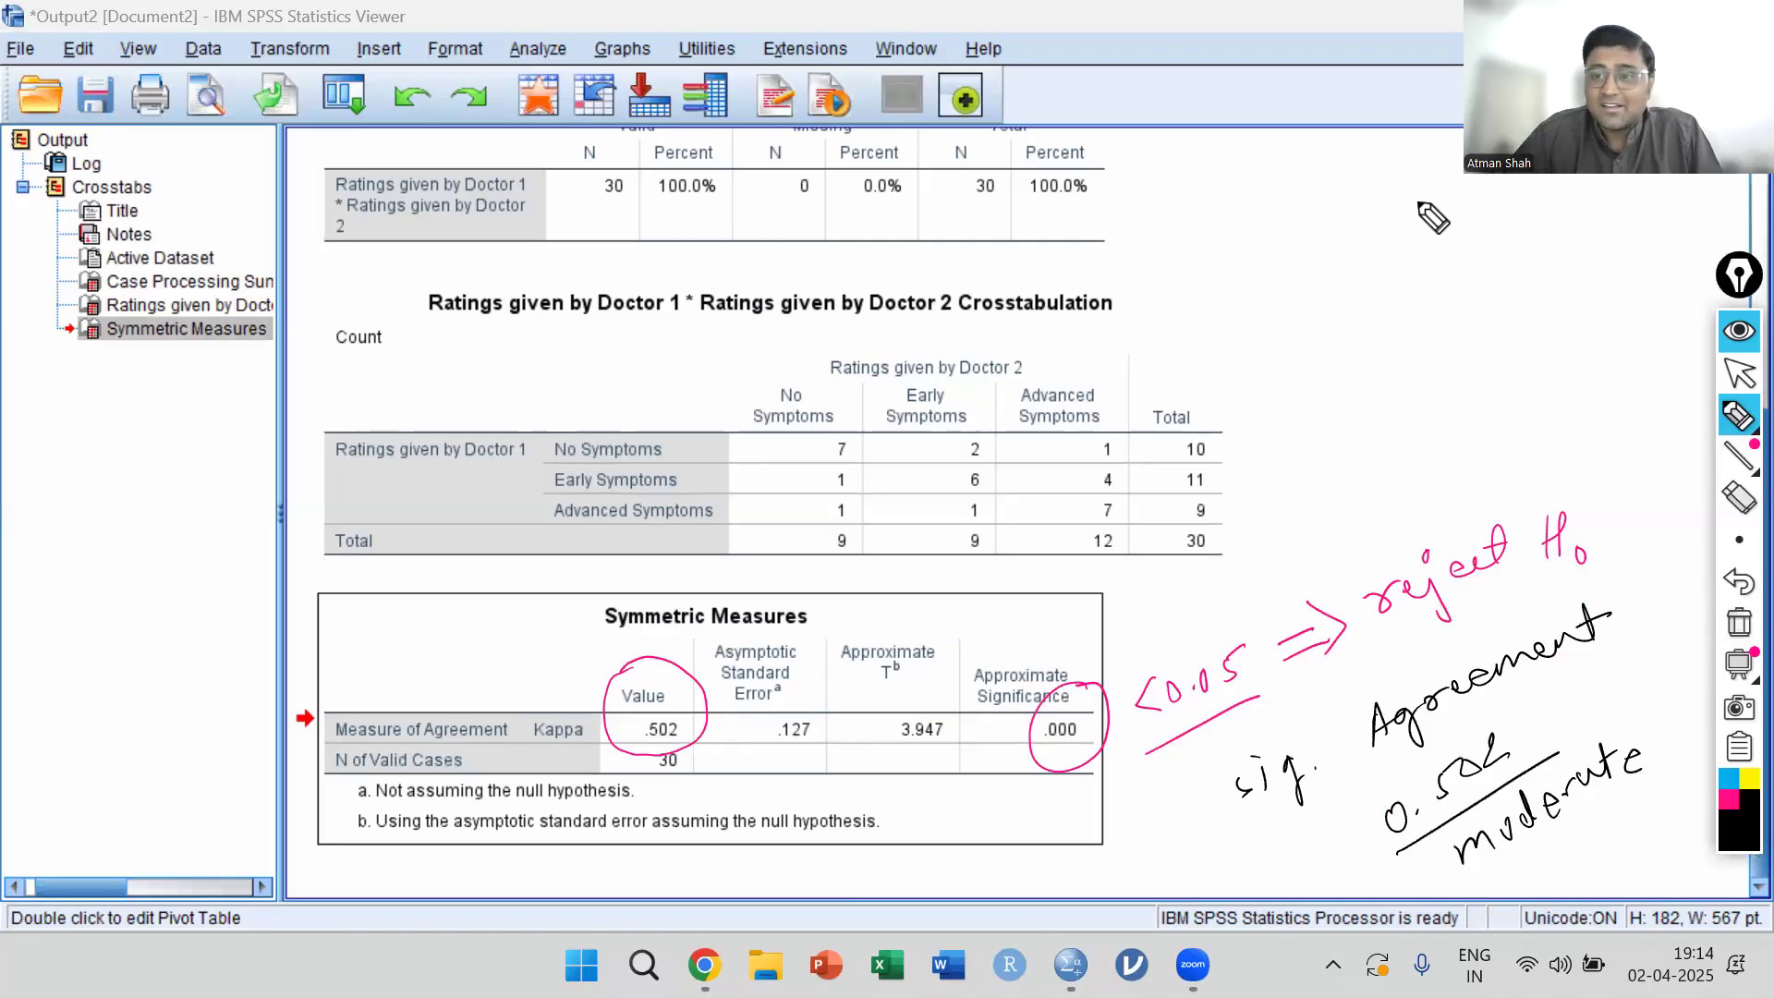
click(1724, 365)
click(1739, 621)
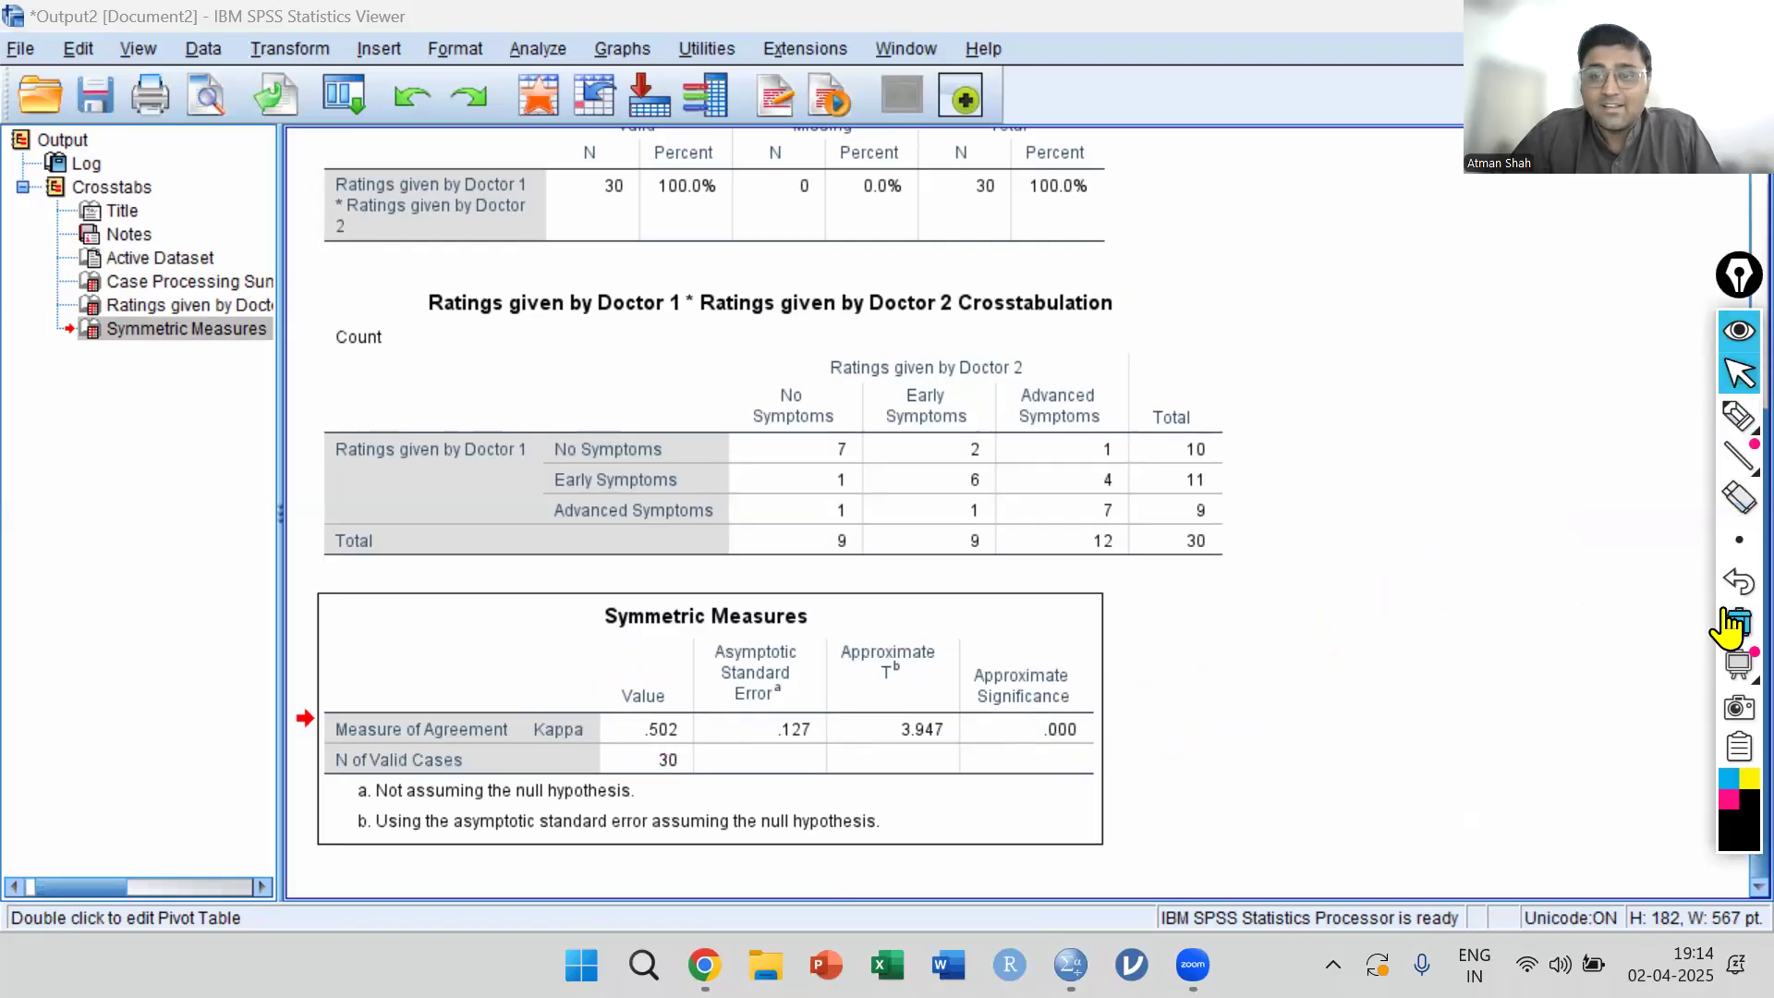